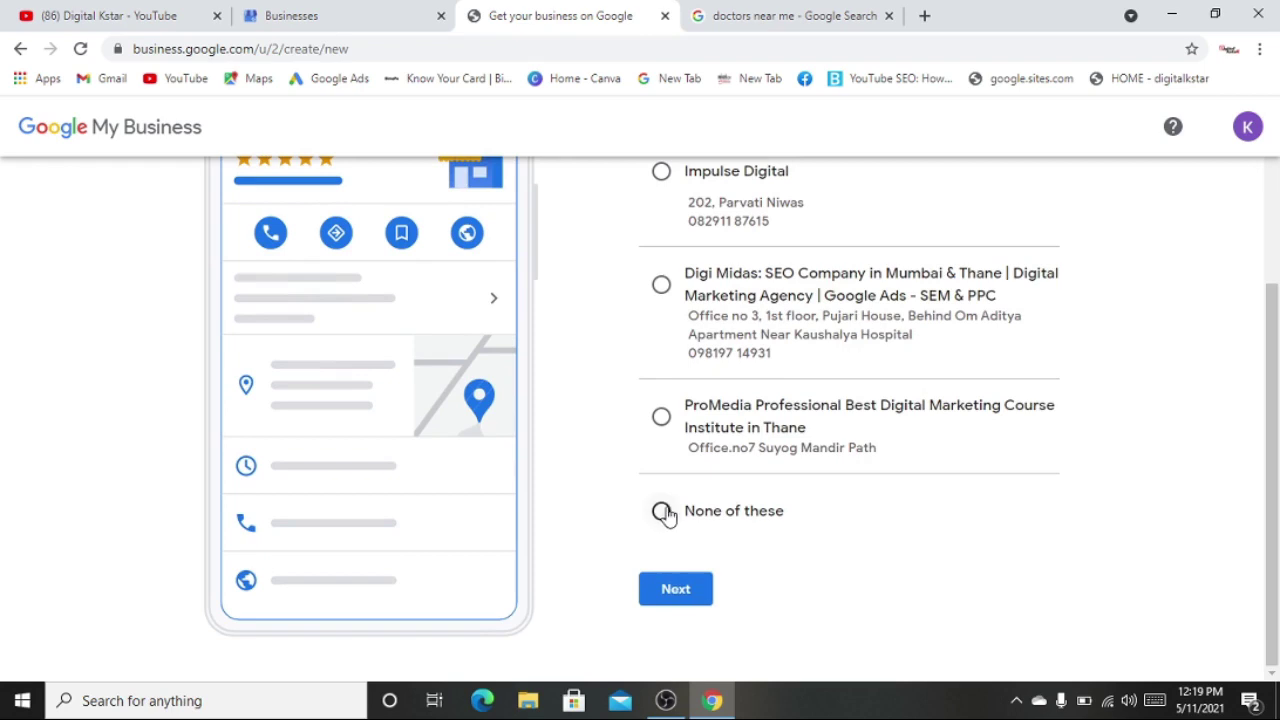
# - Choose 'None of these' for the suggested existing listings and continue
pyautogui.scroll(2, 737, 346)
pyautogui.scroll(2, 737, 346)
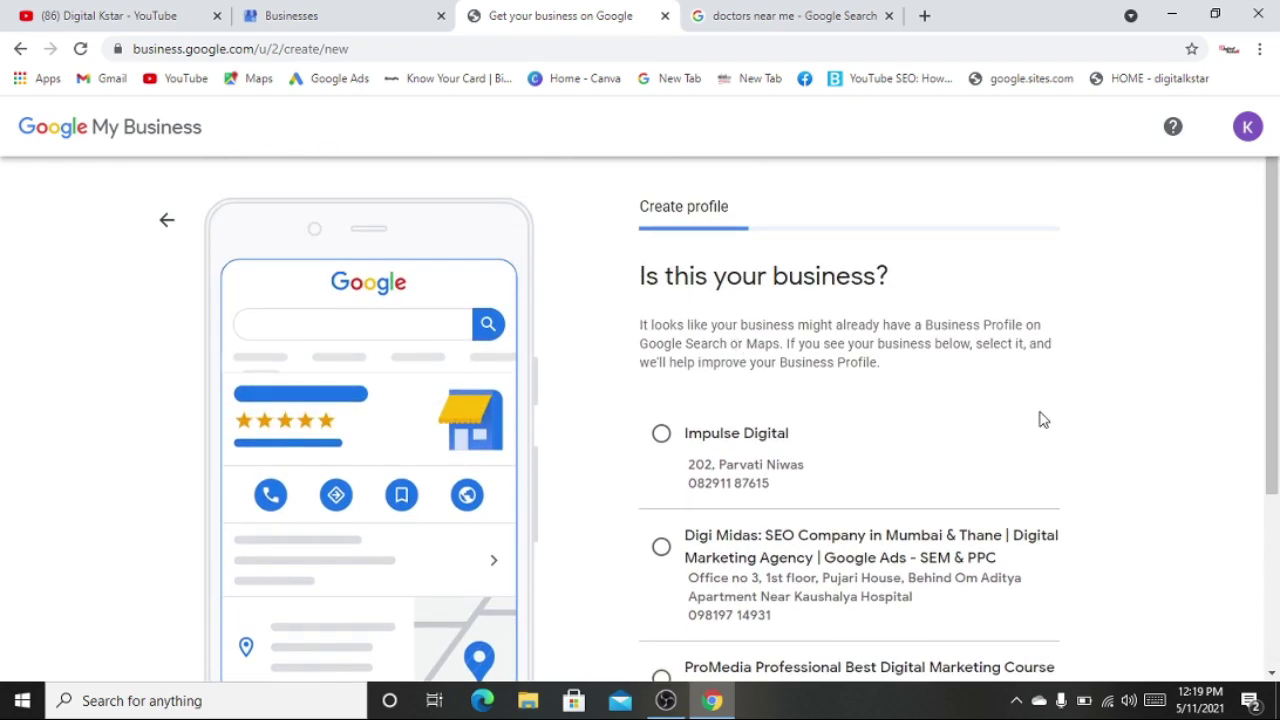
pyautogui.scroll(-3, 1040, 420)
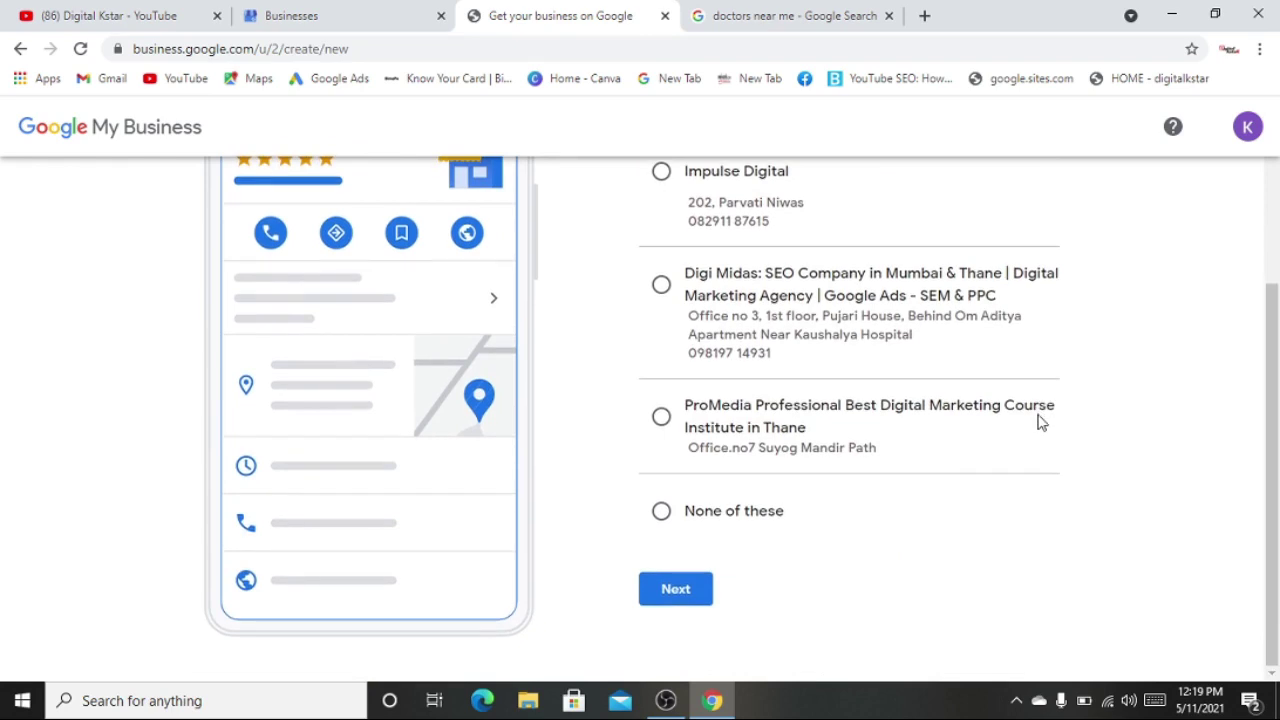
pyautogui.scroll(3, 1043, 422)
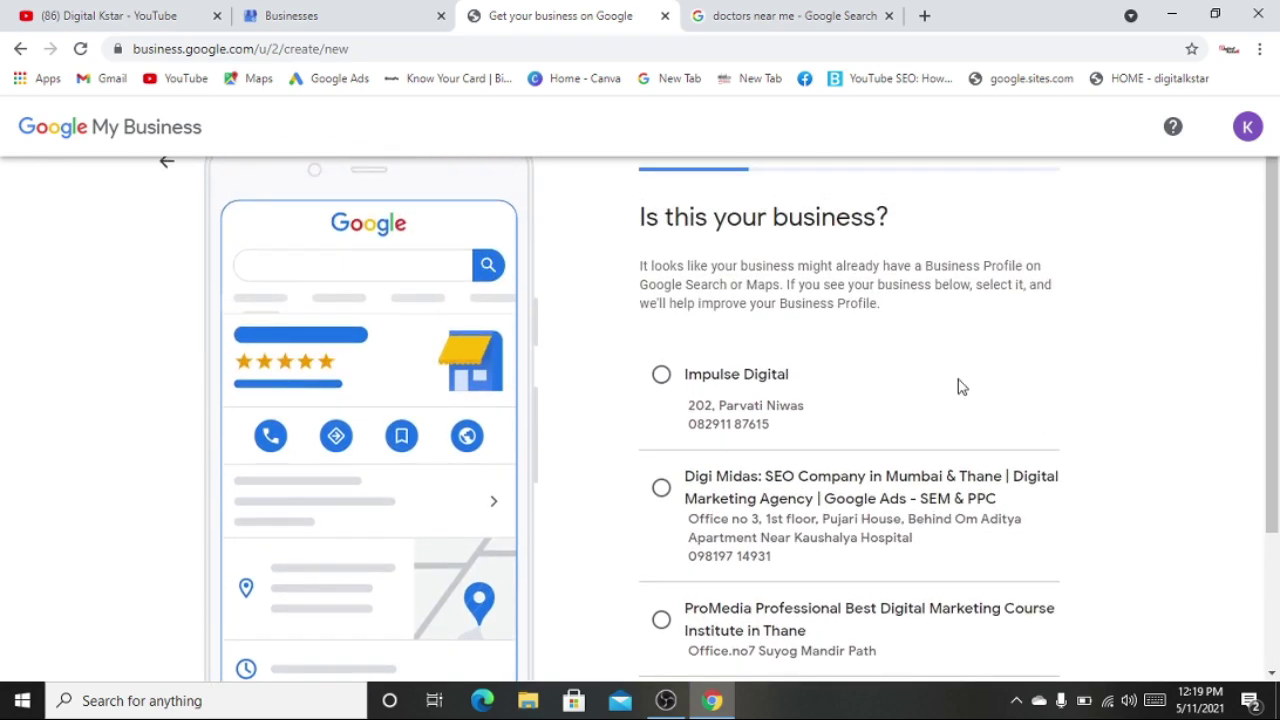
pyautogui.scroll(-3, 823, 226)
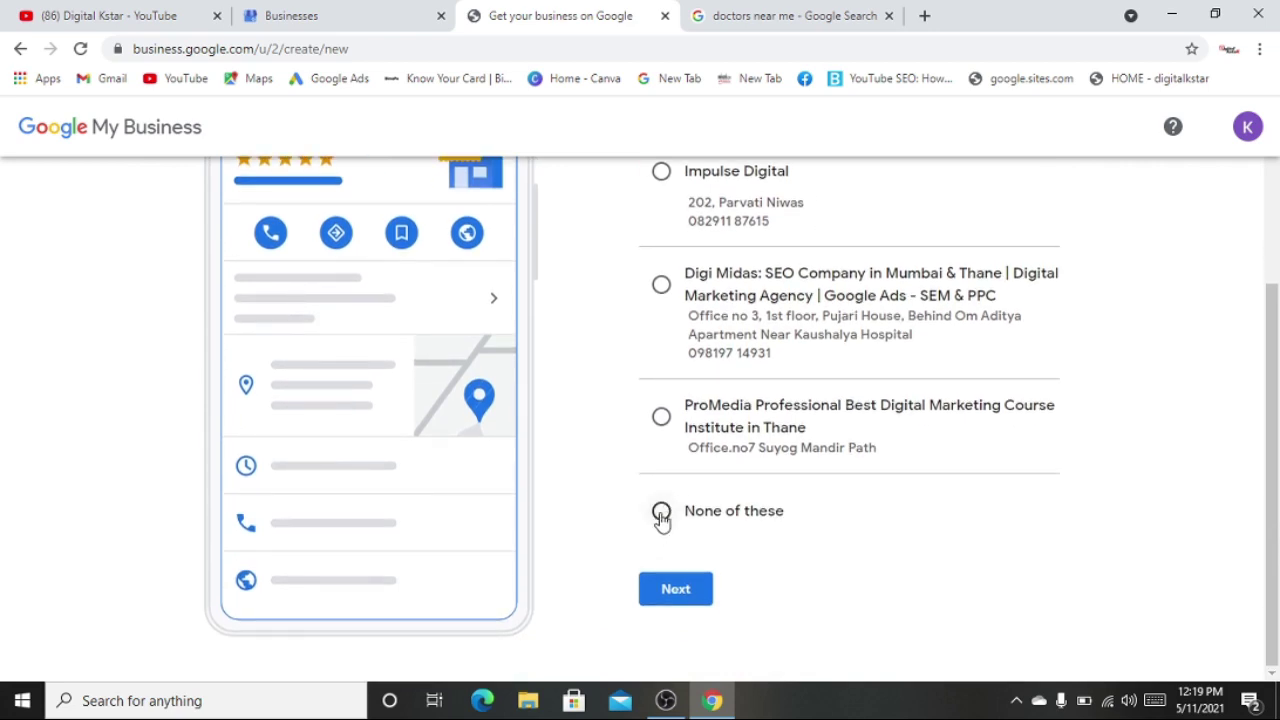
pyautogui.click(661, 512)
pyautogui.click(671, 601)
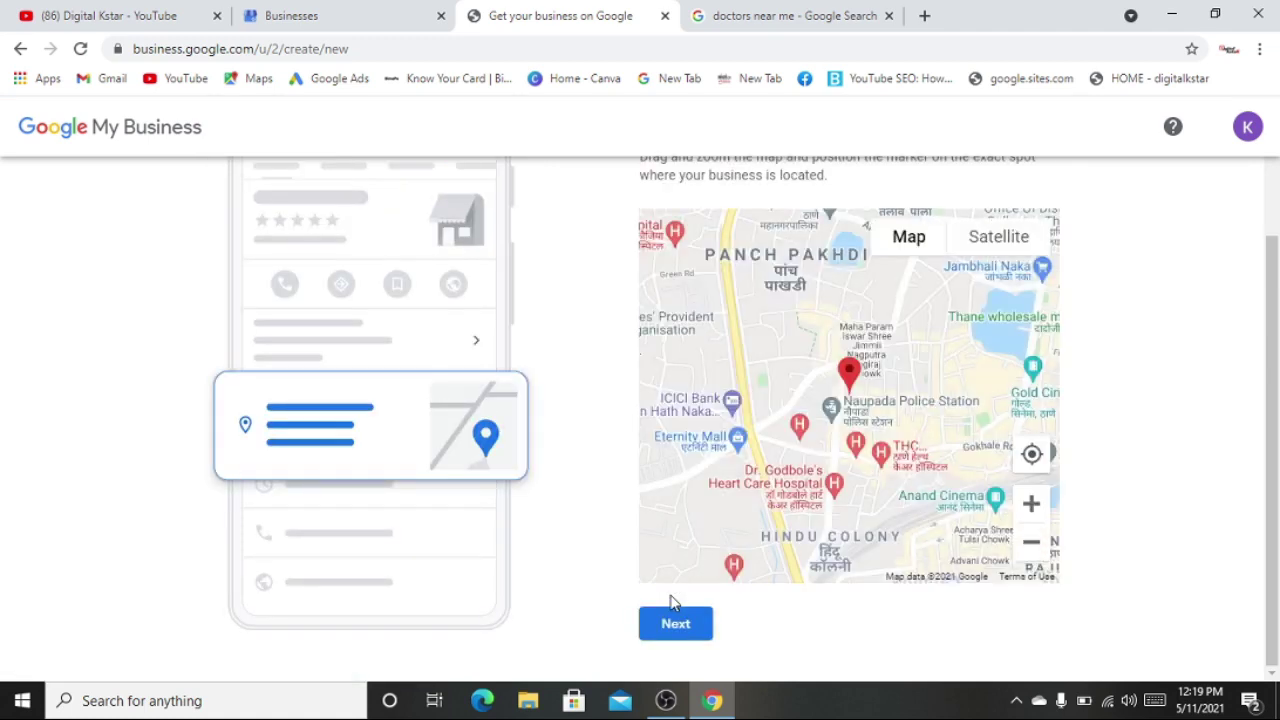
# - Place the map marker near Panch Pakhdi in Thane and confirm the location
pyautogui.scroll(2, 671, 601)
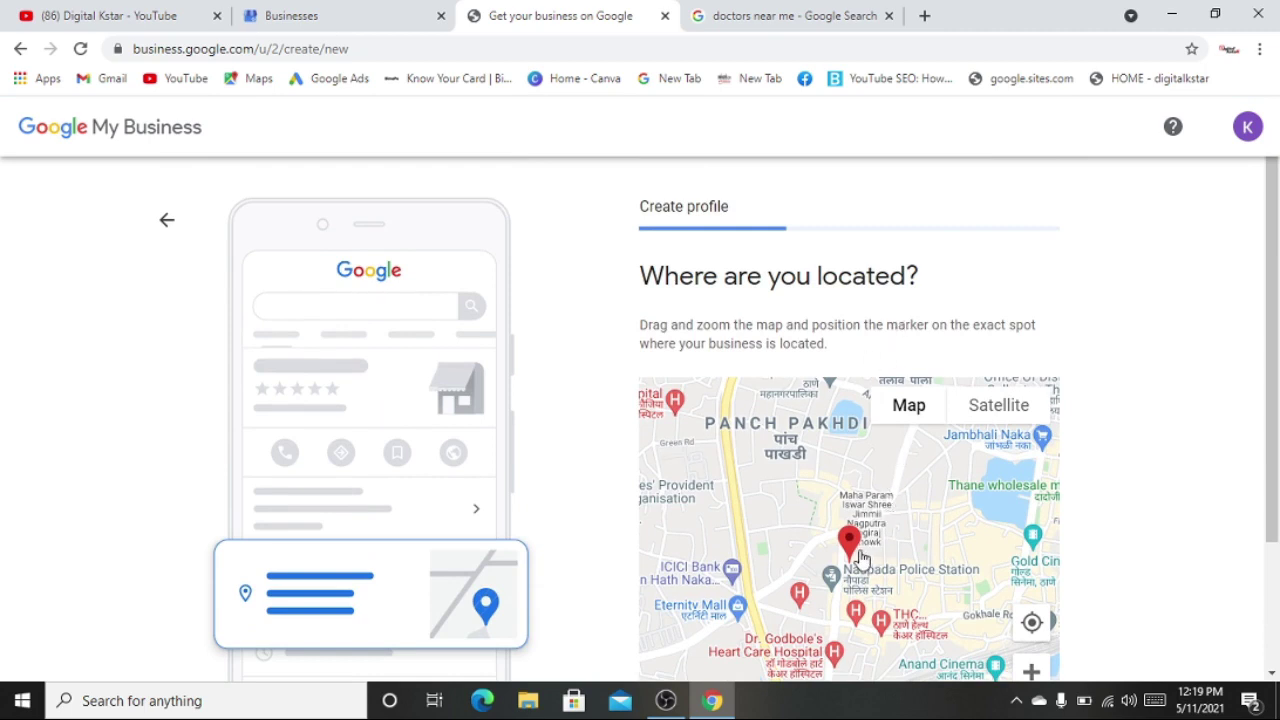
pyautogui.moveTo(858, 552)
pyautogui.mouseDown()
pyautogui.moveTo(883, 514)
pyautogui.moveTo(994, 479)
pyautogui.moveTo(746, 515)
pyautogui.moveTo(792, 480)
pyautogui.moveTo(842, 582)
pyautogui.moveTo(823, 480)
pyautogui.moveTo(892, 530)
pyautogui.moveTo(840, 506)
pyautogui.moveTo(937, 514)
pyautogui.moveTo(895, 468)
pyautogui.moveTo(797, 470)
pyautogui.moveTo(798, 497)
pyautogui.moveTo(915, 595)
pyautogui.moveTo(970, 518)
pyautogui.moveTo(952, 485)
pyautogui.moveTo(831, 468)
pyautogui.moveTo(780, 478)
pyautogui.moveTo(765, 508)
pyautogui.moveTo(769, 494)
pyautogui.moveTo(805, 491)
pyautogui.moveTo(806, 515)
pyautogui.mouseUp()
pyautogui.scroll(-2, 837, 488)
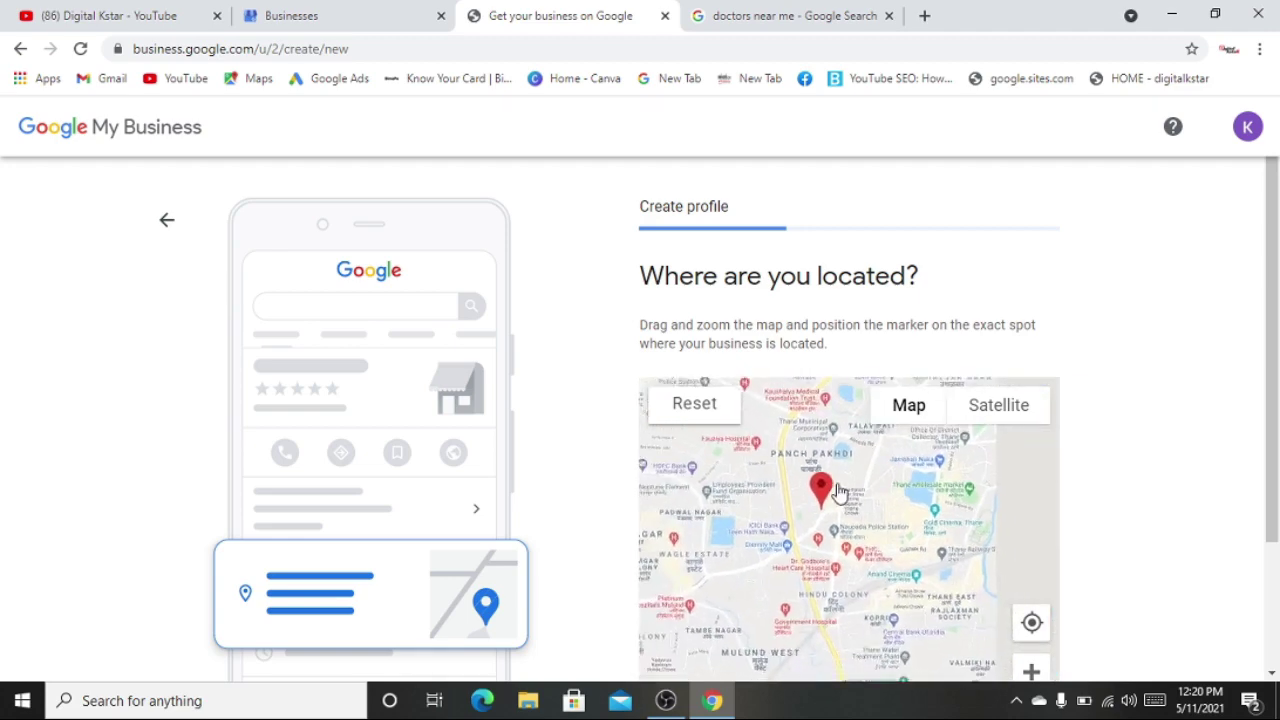
pyautogui.scroll(-3, 1190, 395)
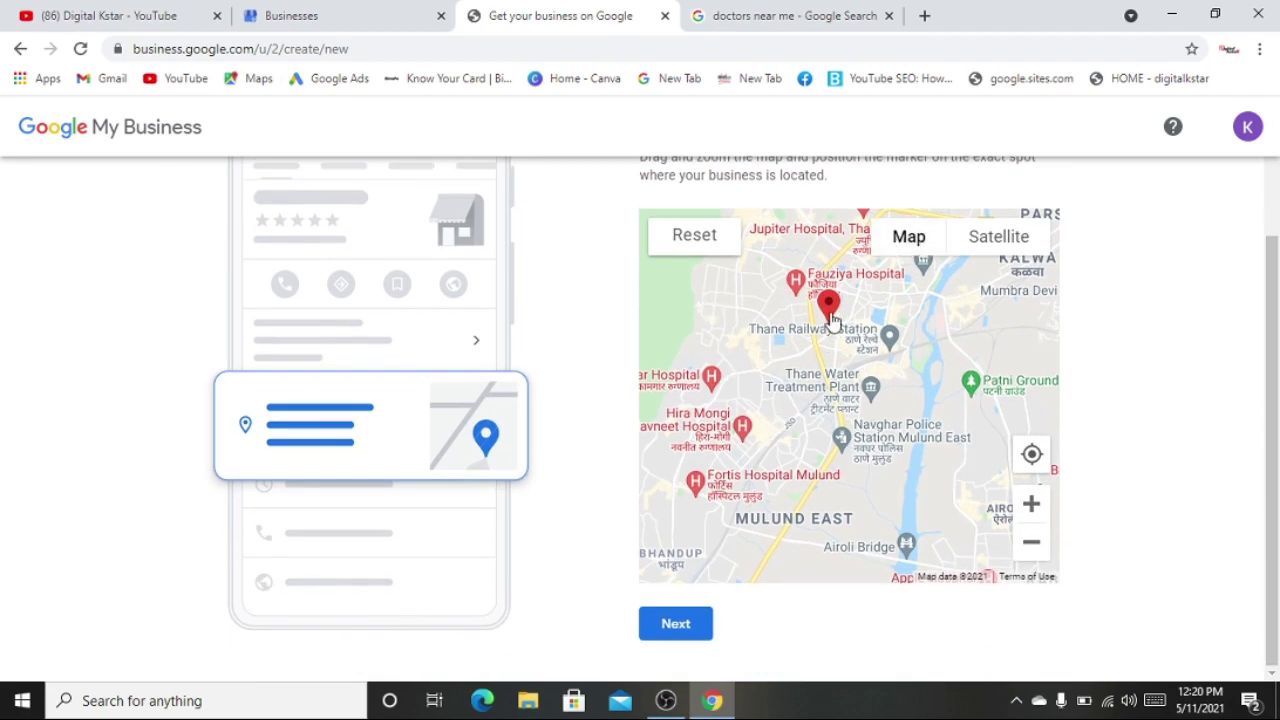
pyautogui.click(677, 627)
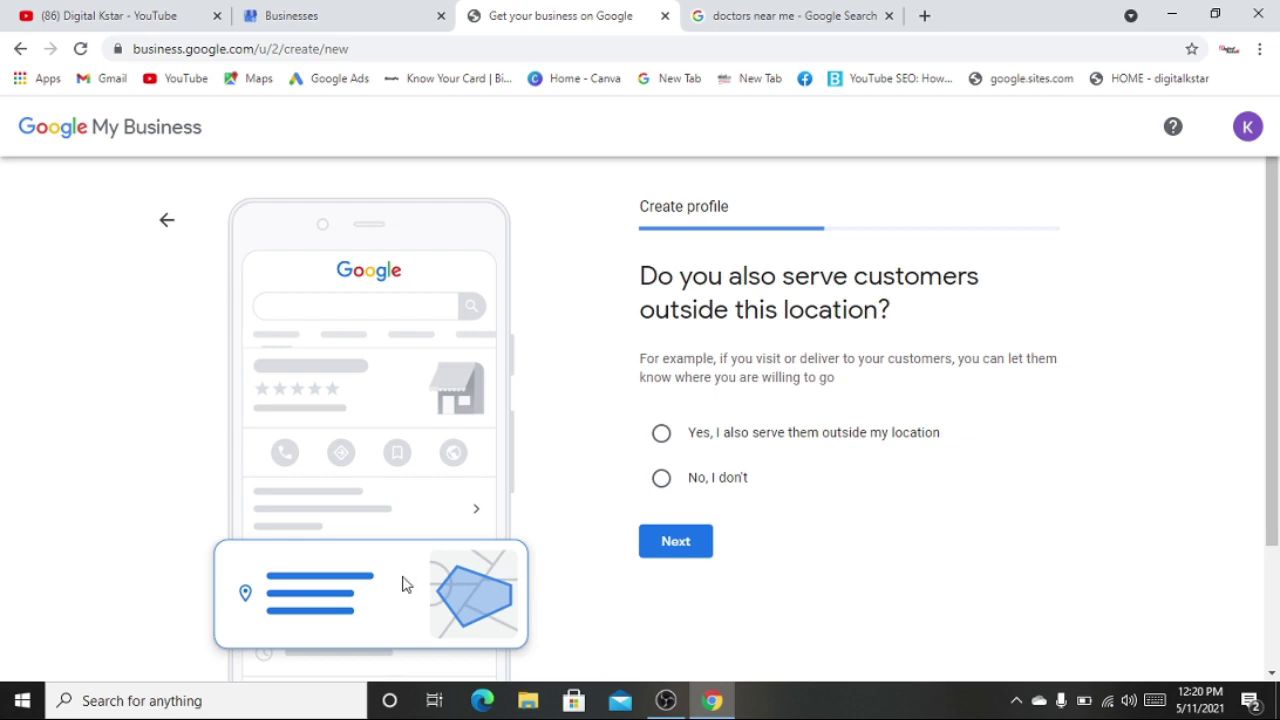
# - Answer yes to also serving customers outside the business location
pyautogui.click(662, 480)
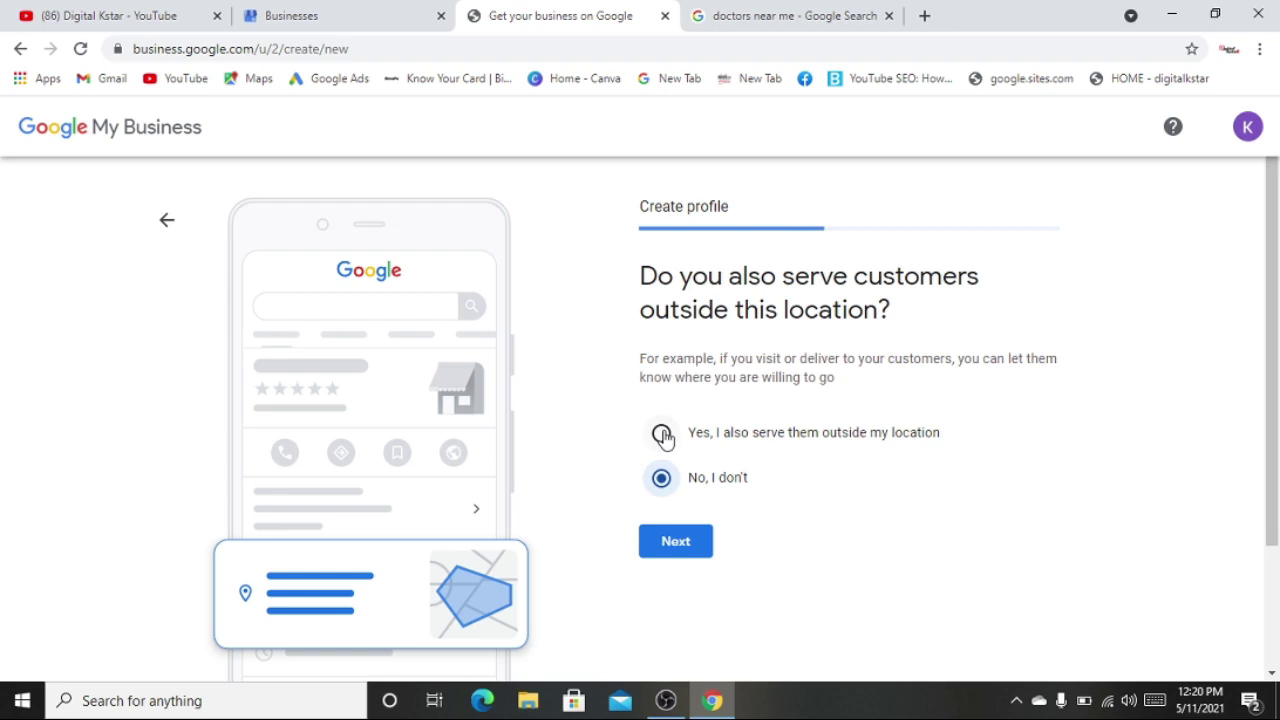
pyautogui.click(664, 437)
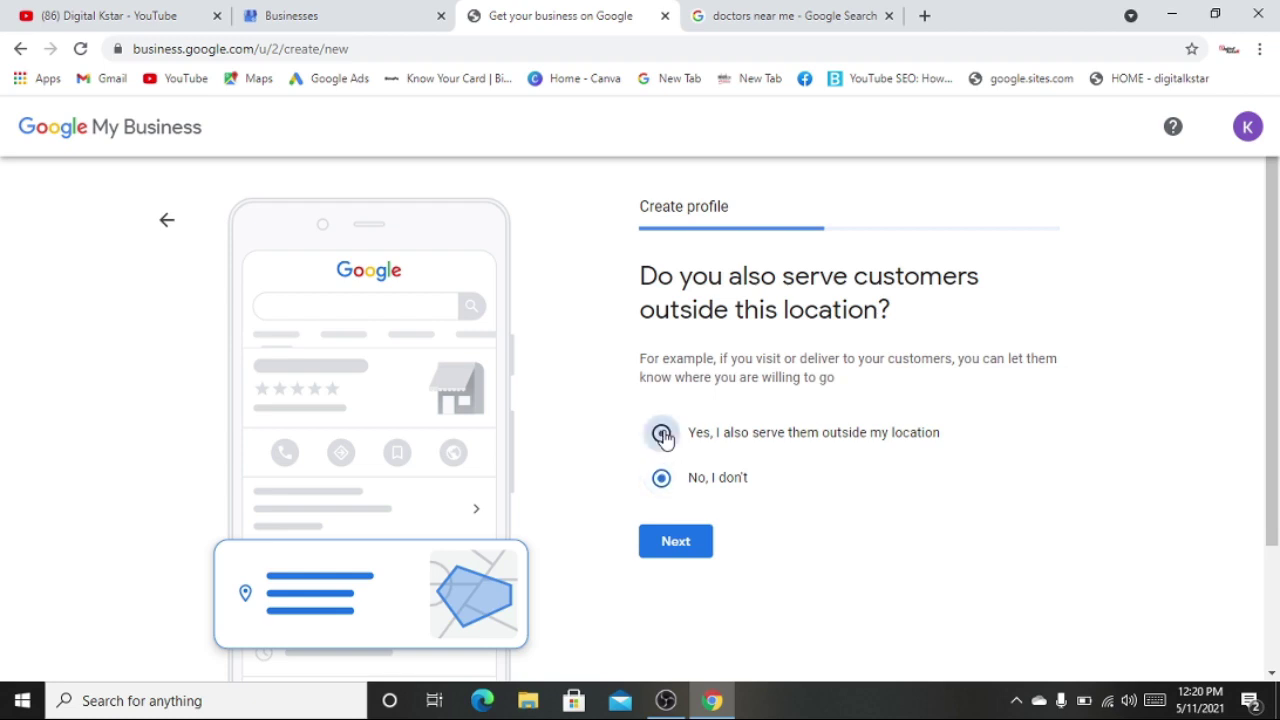
pyautogui.click(678, 545)
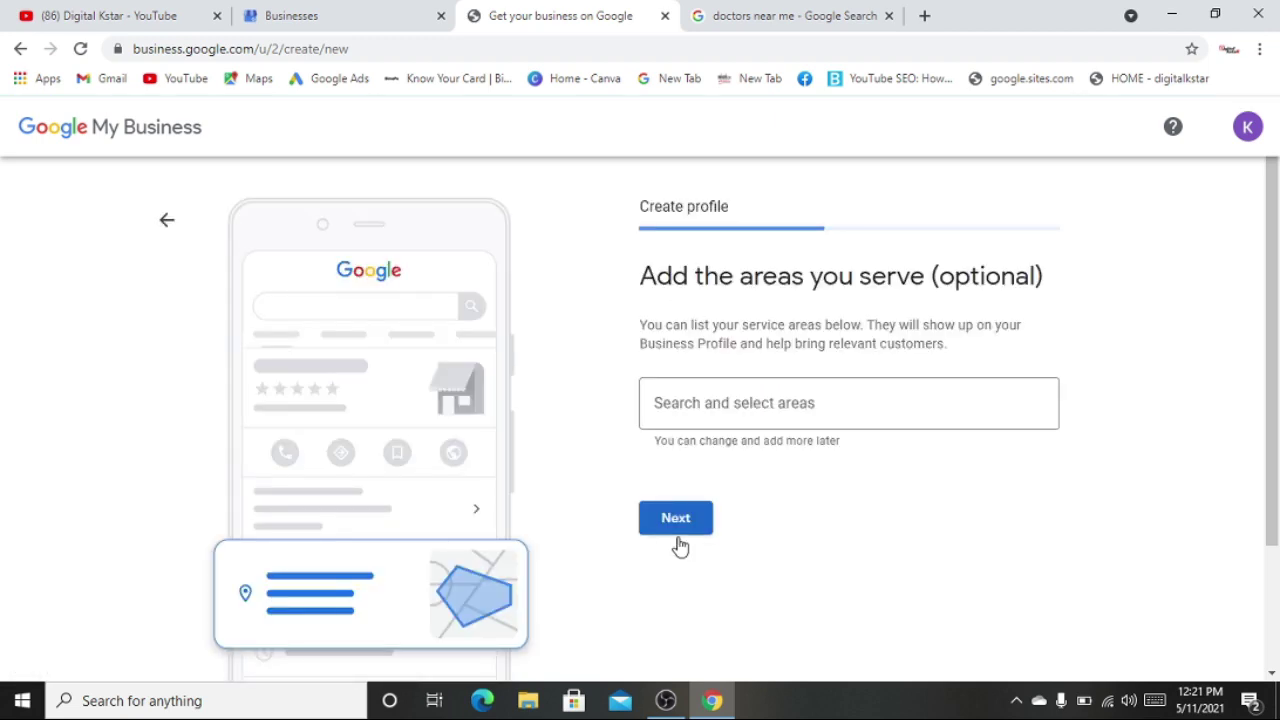
# - Add India as the service area and save it
pyautogui.click(748, 407)
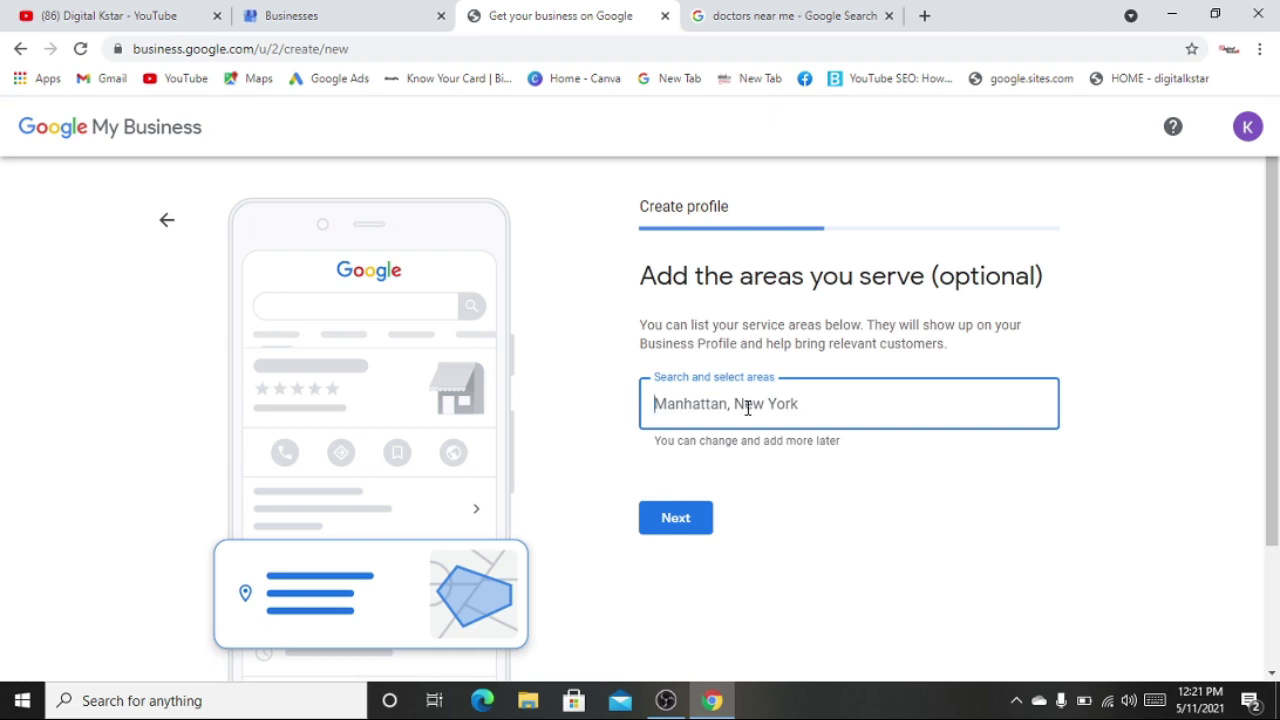
pyautogui.write('india')
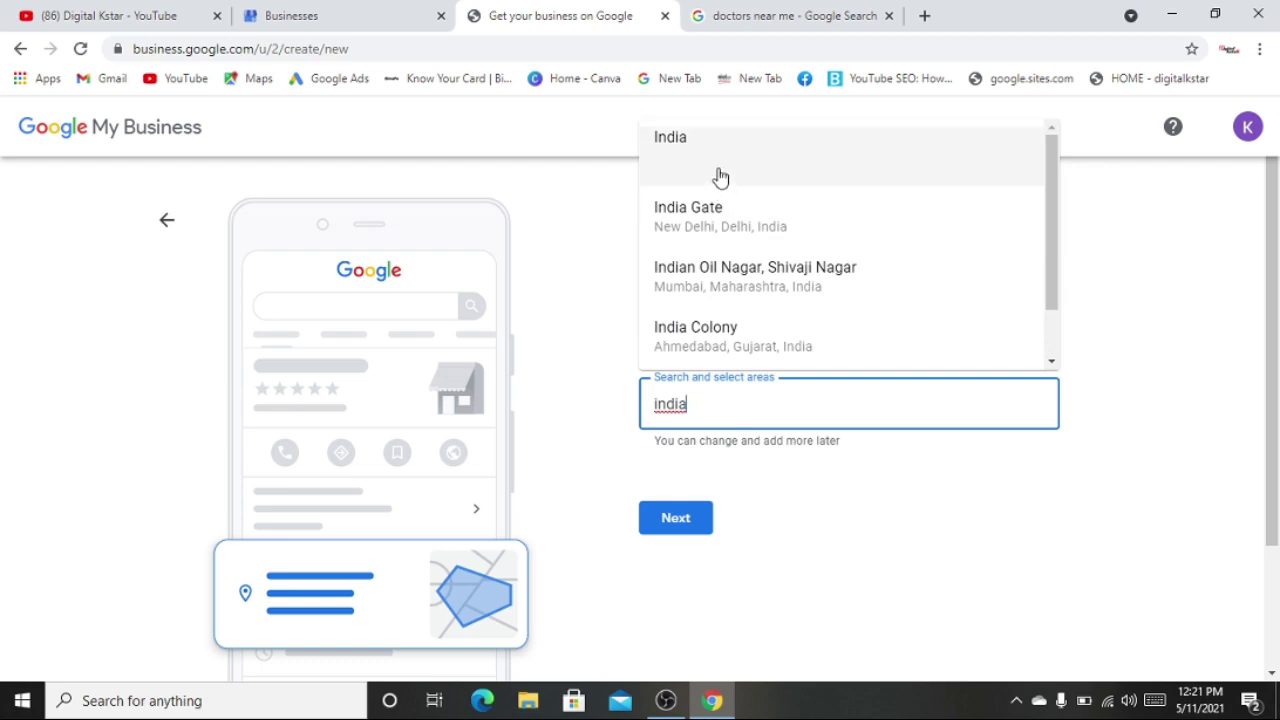
pyautogui.click(720, 177)
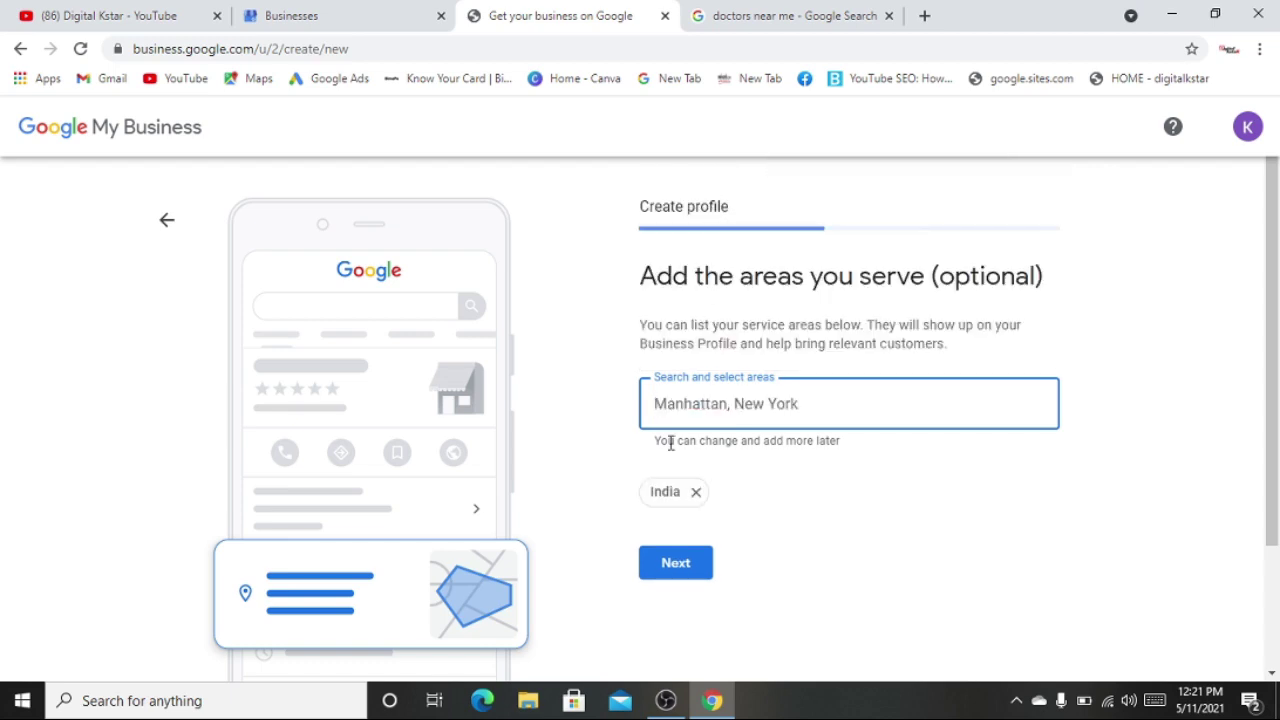
pyautogui.click(676, 564)
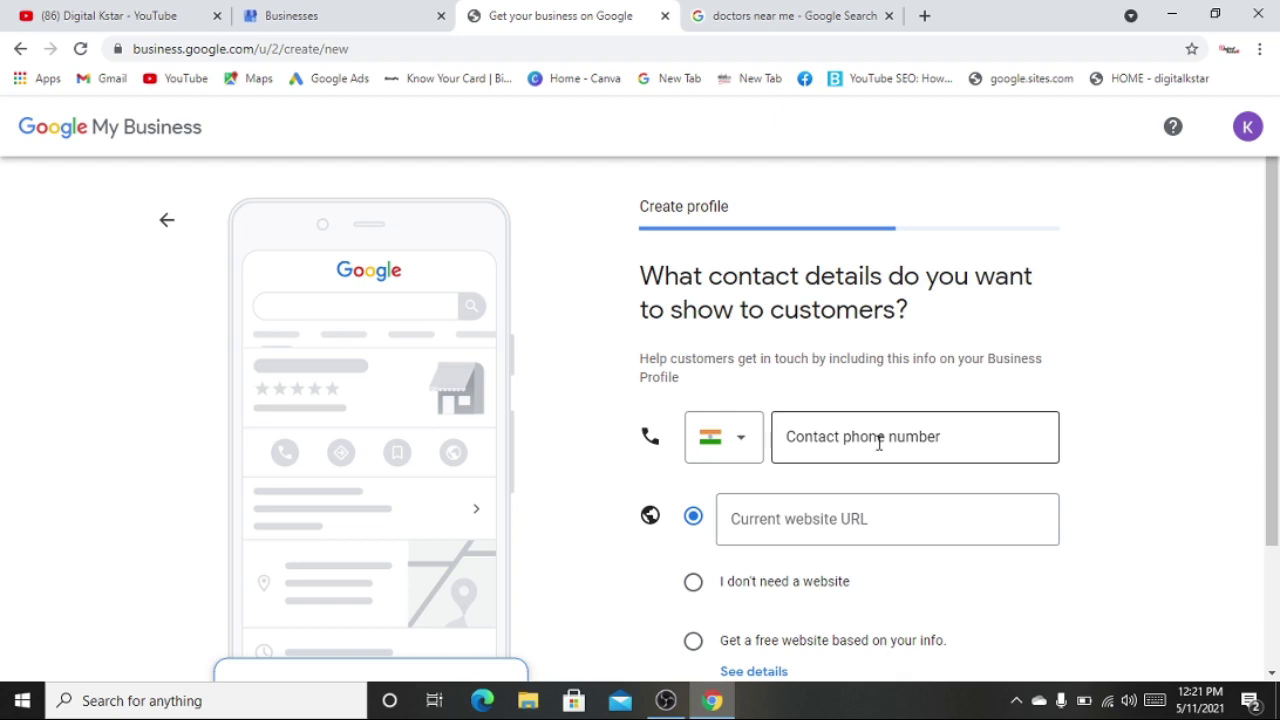
# - Enter the business contact phone number, choose 'Get a free website', and submit the contact details
pyautogui.click(922, 441)
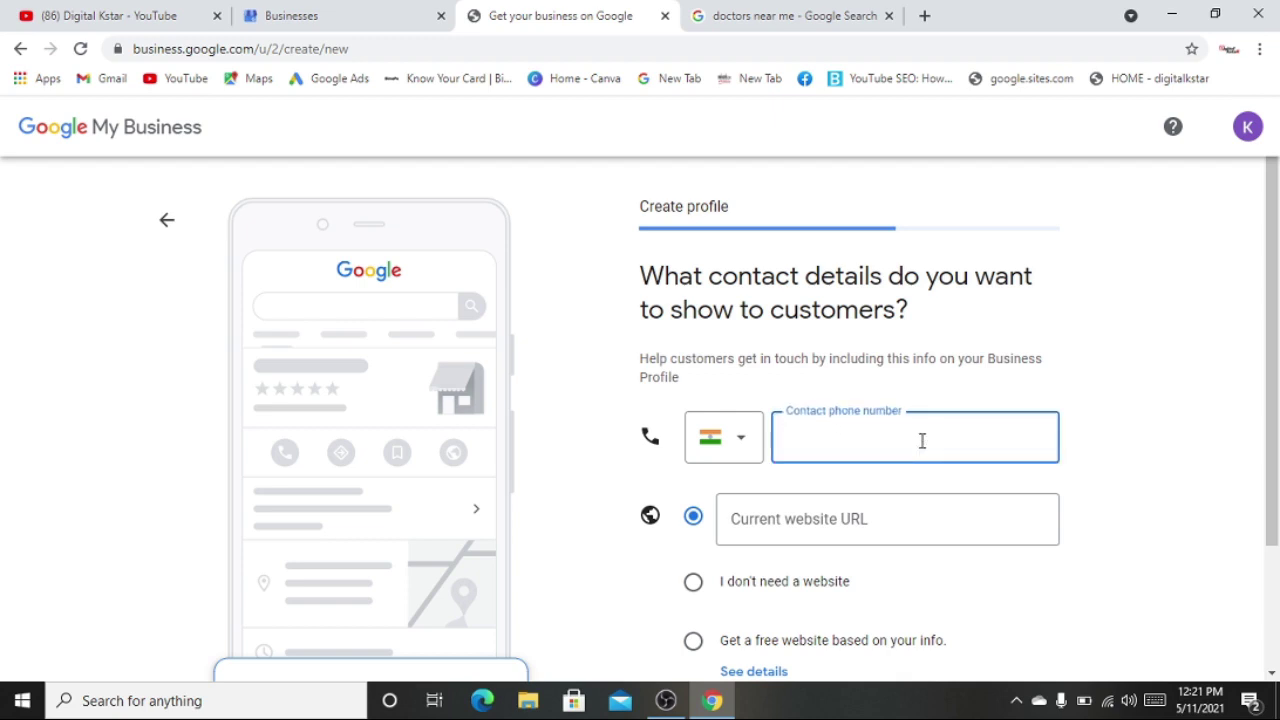
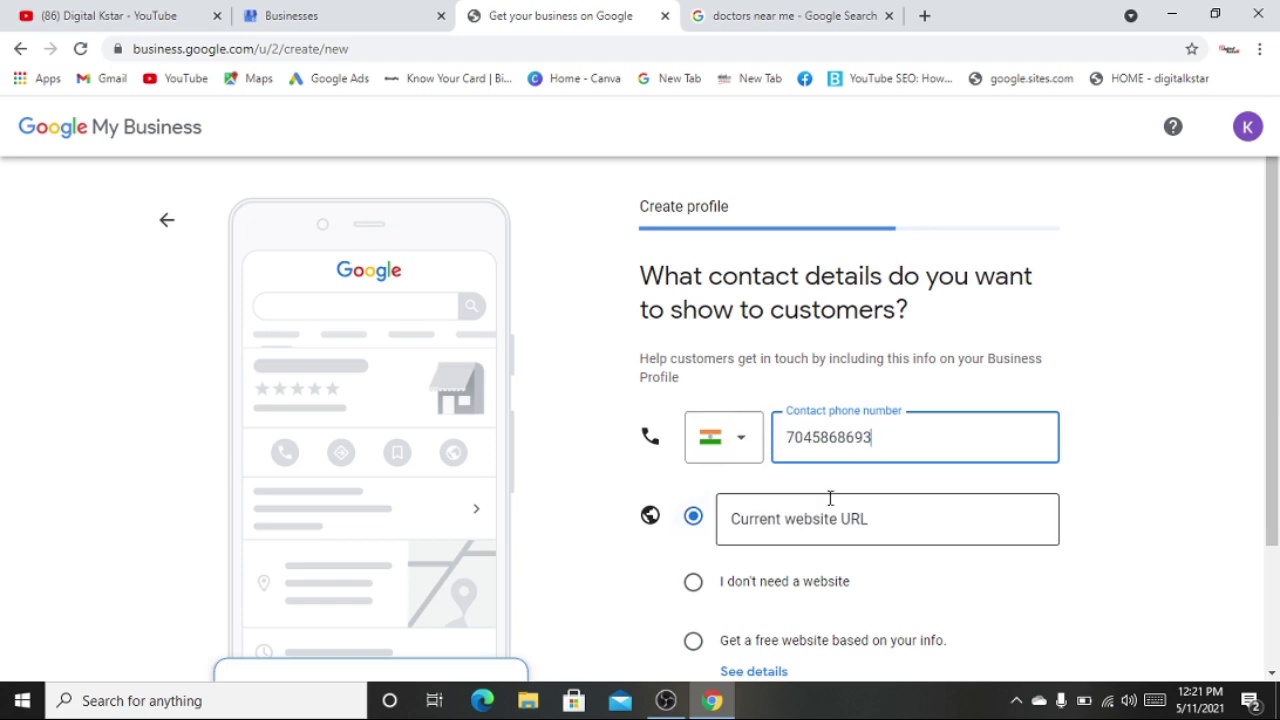
pyautogui.click(792, 520)
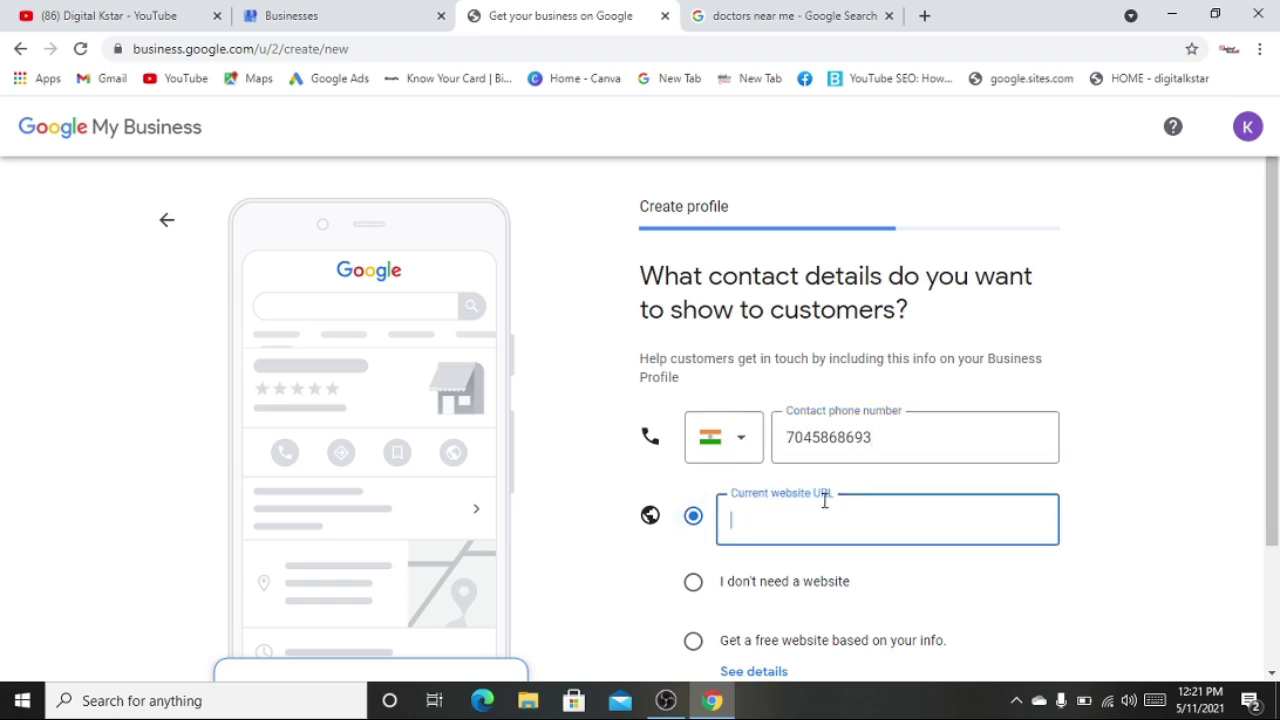
pyautogui.scroll(-2, 1147, 450)
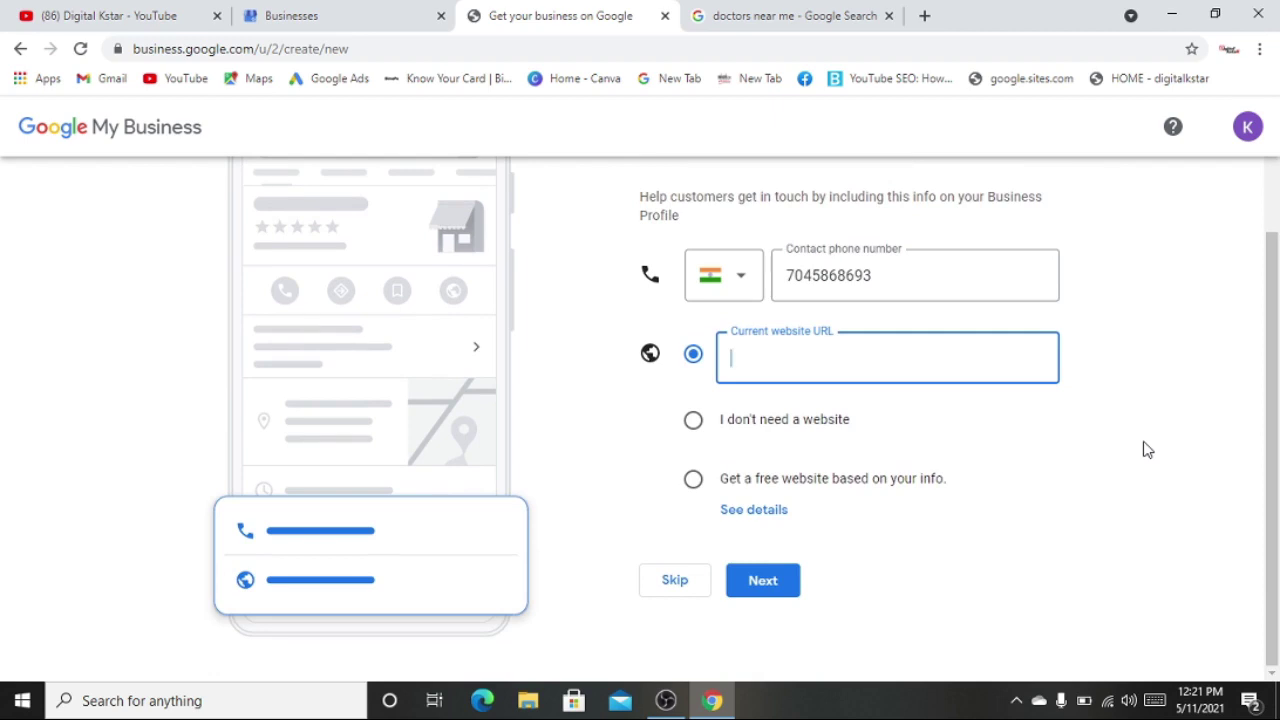
pyautogui.click(1192, 482)
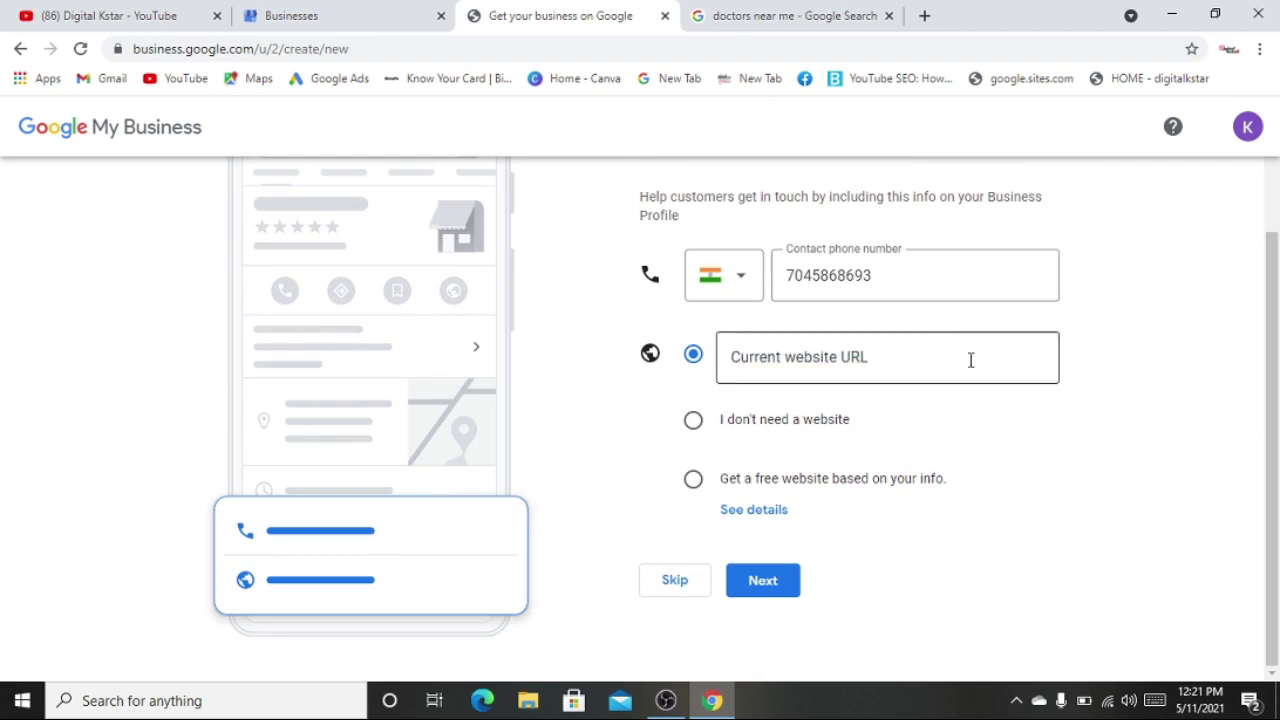
pyautogui.click(897, 349)
pyautogui.click(1010, 443)
pyautogui.click(692, 487)
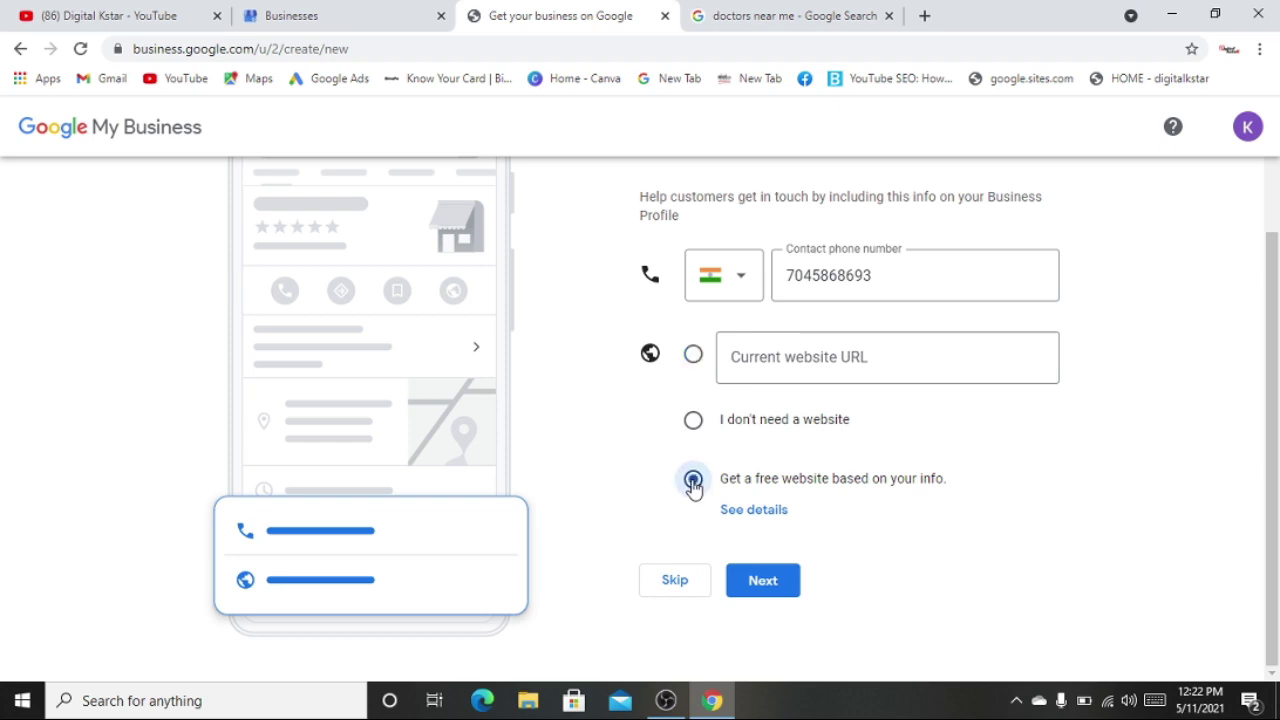
pyautogui.click(692, 357)
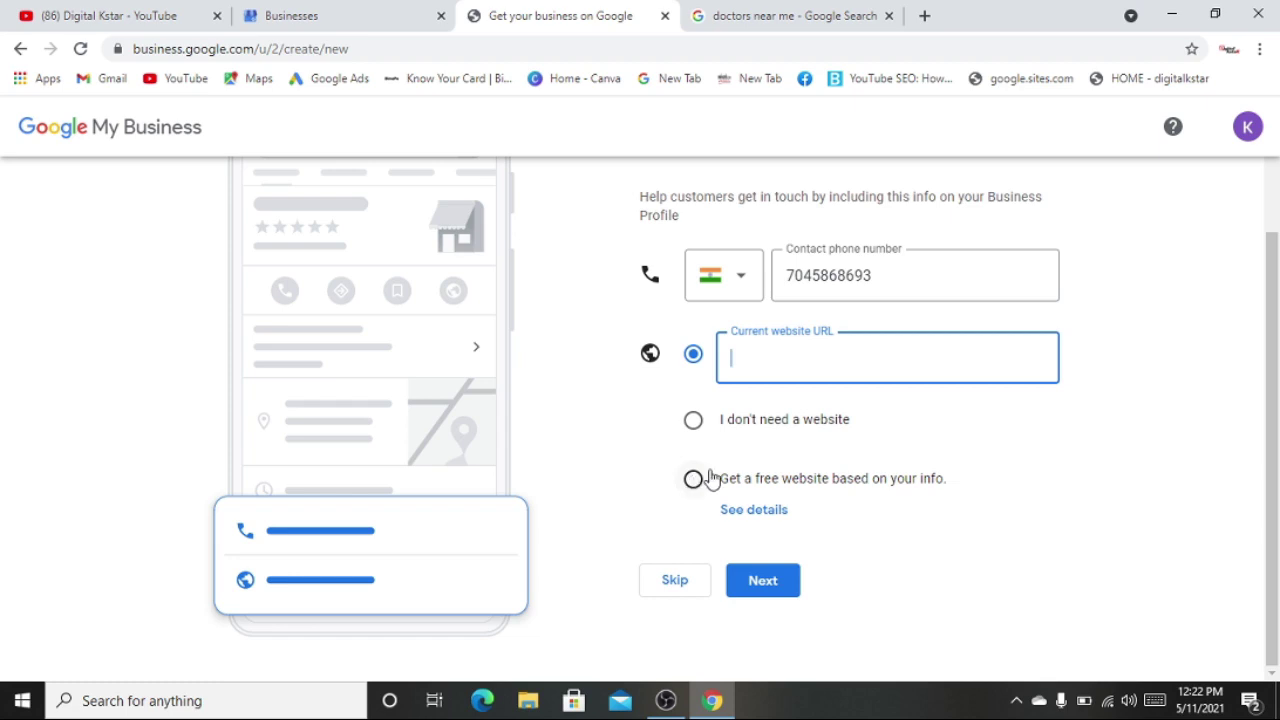
pyautogui.click(1127, 488)
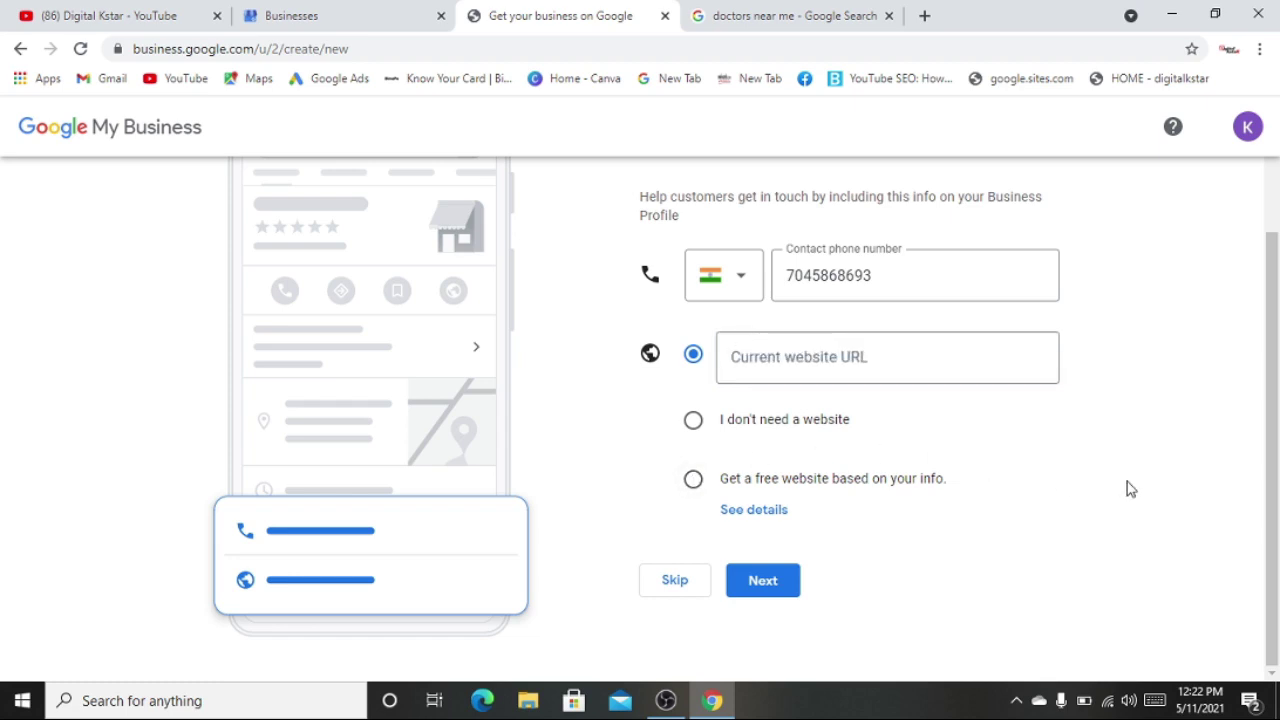
pyautogui.click(693, 482)
pyautogui.click(762, 581)
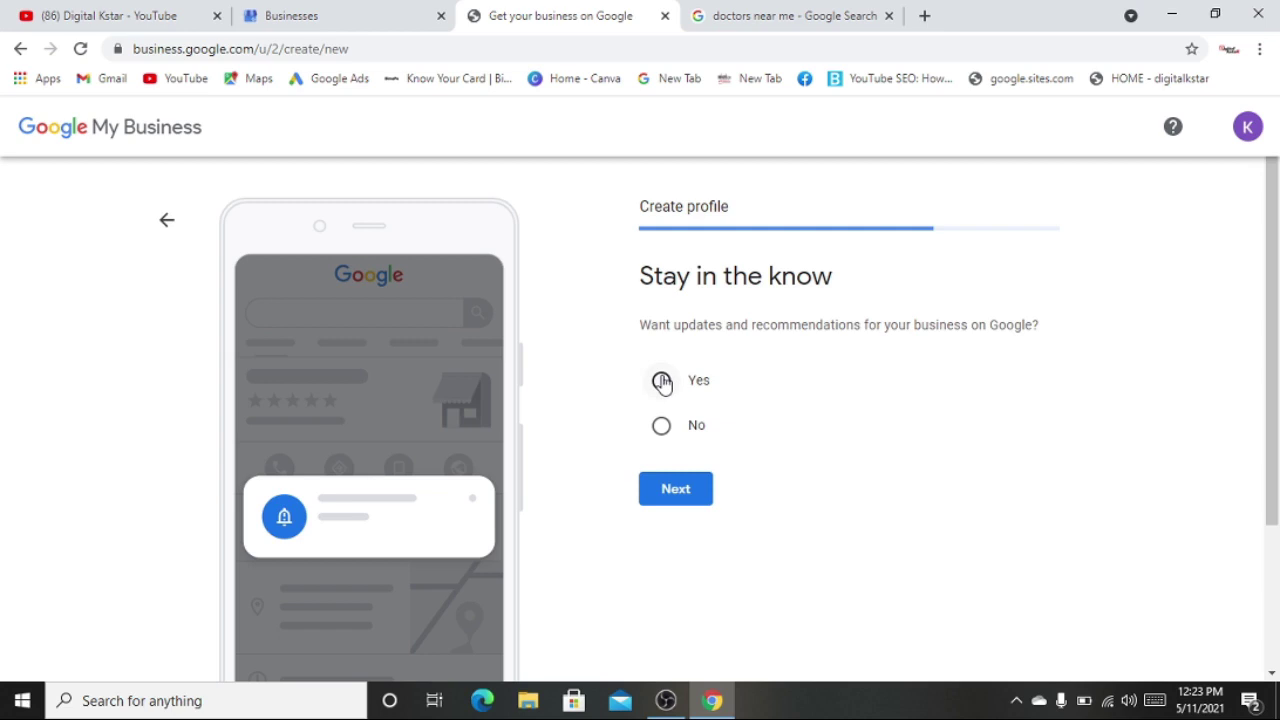
# - Answer Yes under 'Stay in the know' for updates and recommendations
pyautogui.click(662, 382)
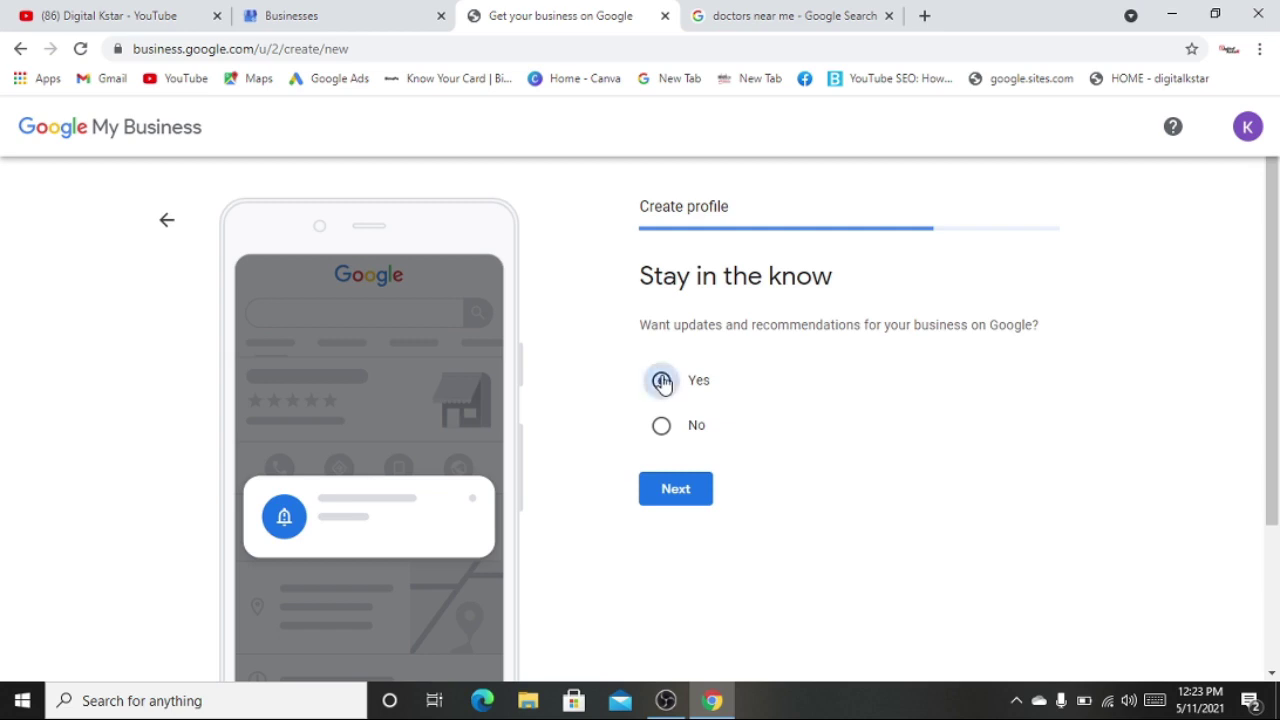
pyautogui.click(675, 492)
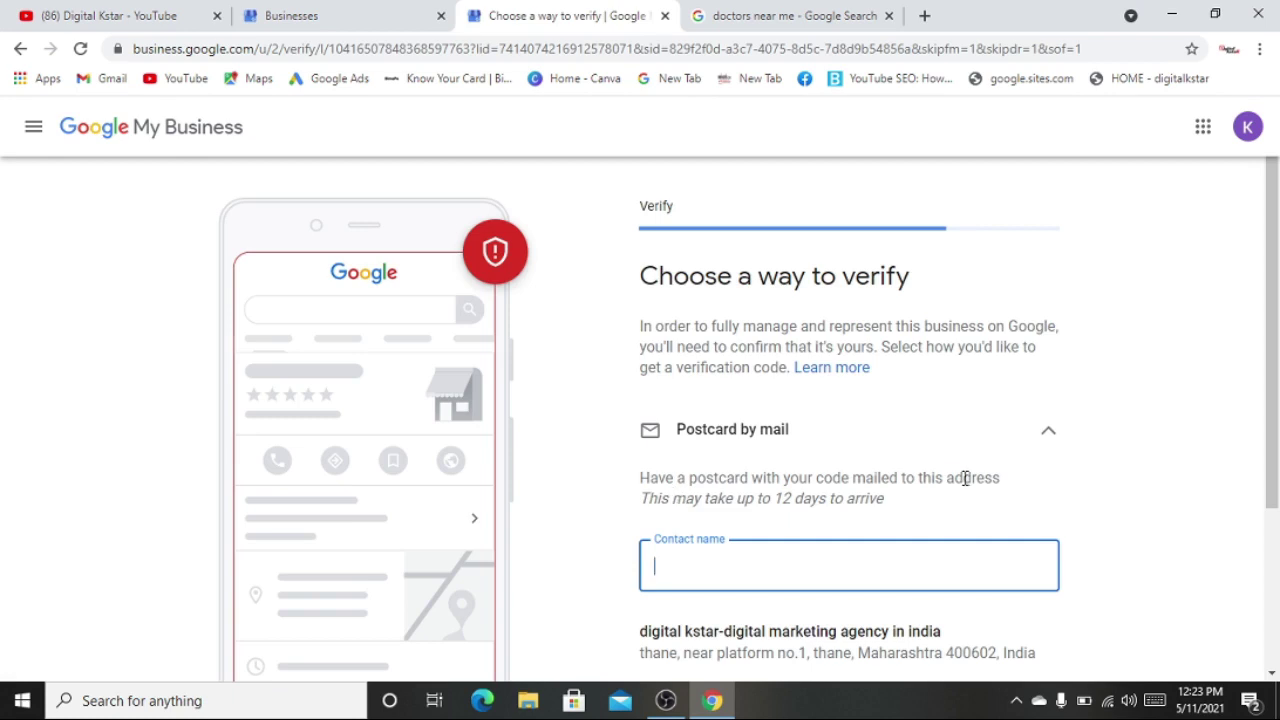
# - Enter the contact name and mail the verification postcard to the Thane business address
pyautogui.scroll(-2, 965, 478)
pyautogui.scroll(2, 966, 480)
pyautogui.scroll(-2, 966, 520)
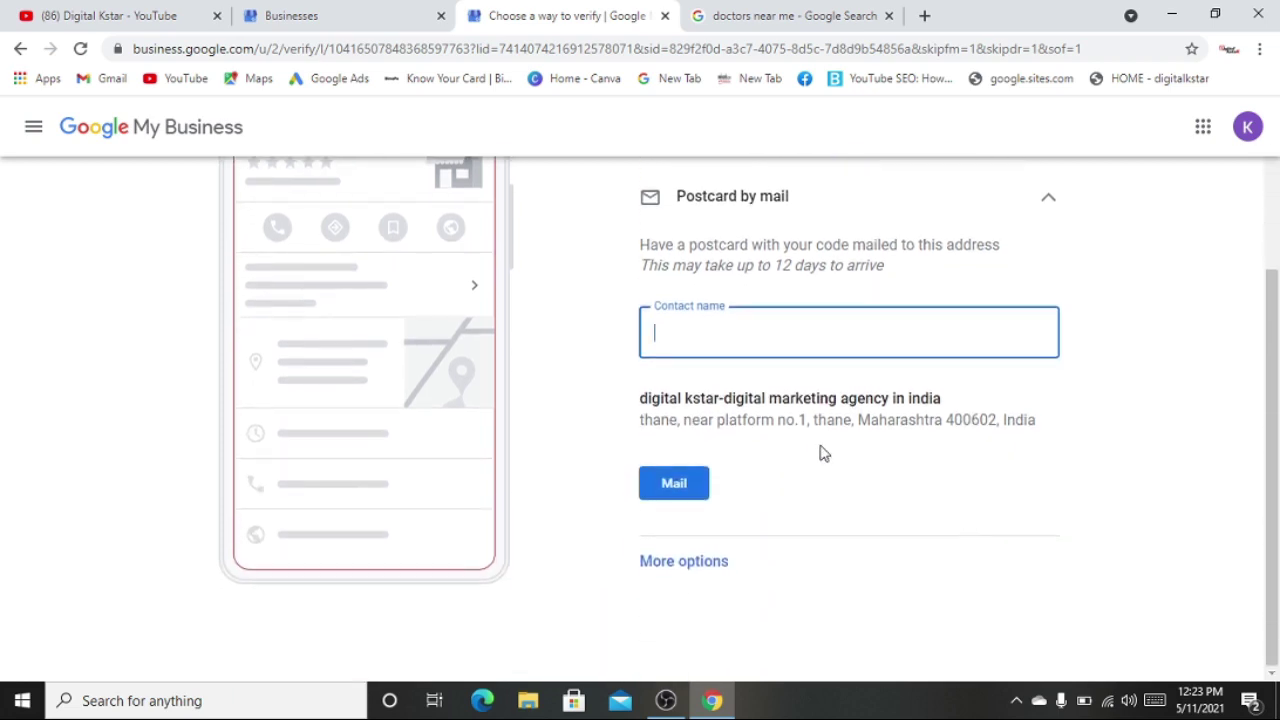
pyautogui.scroll(2, 918, 426)
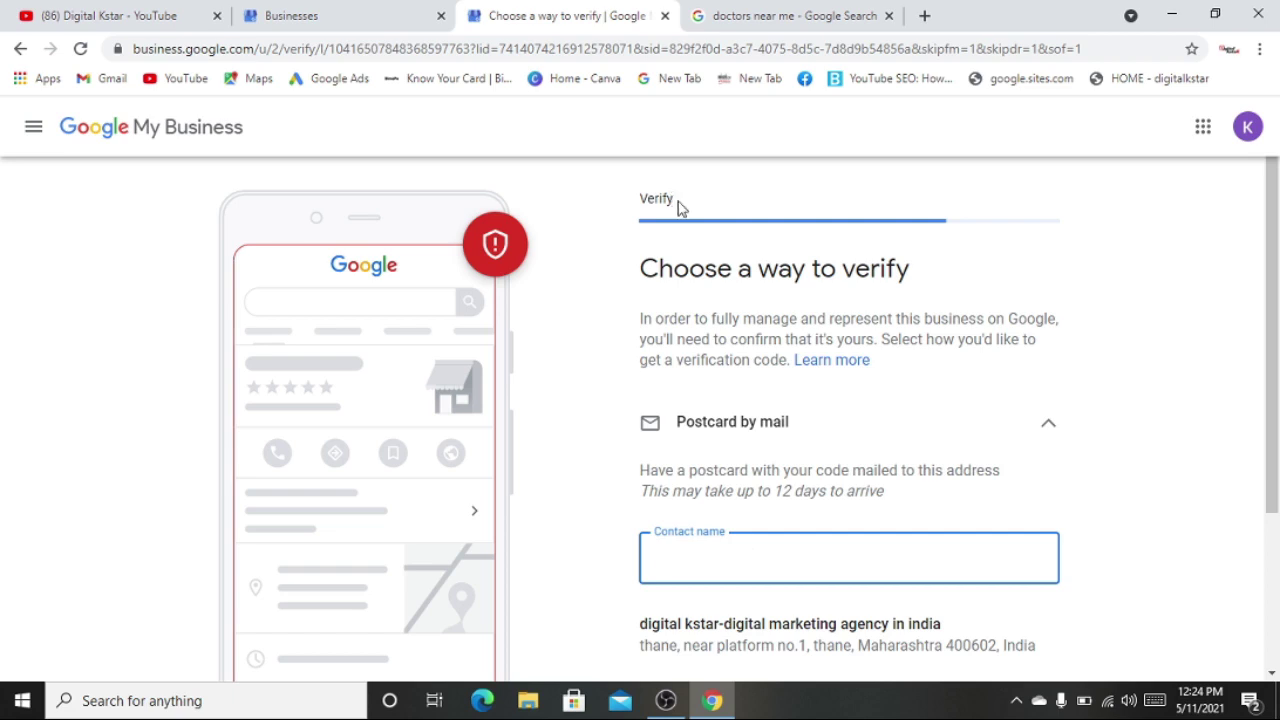
pyautogui.moveTo(677, 205); pyautogui.dragTo(638, 201)
pyautogui.click(630, 216)
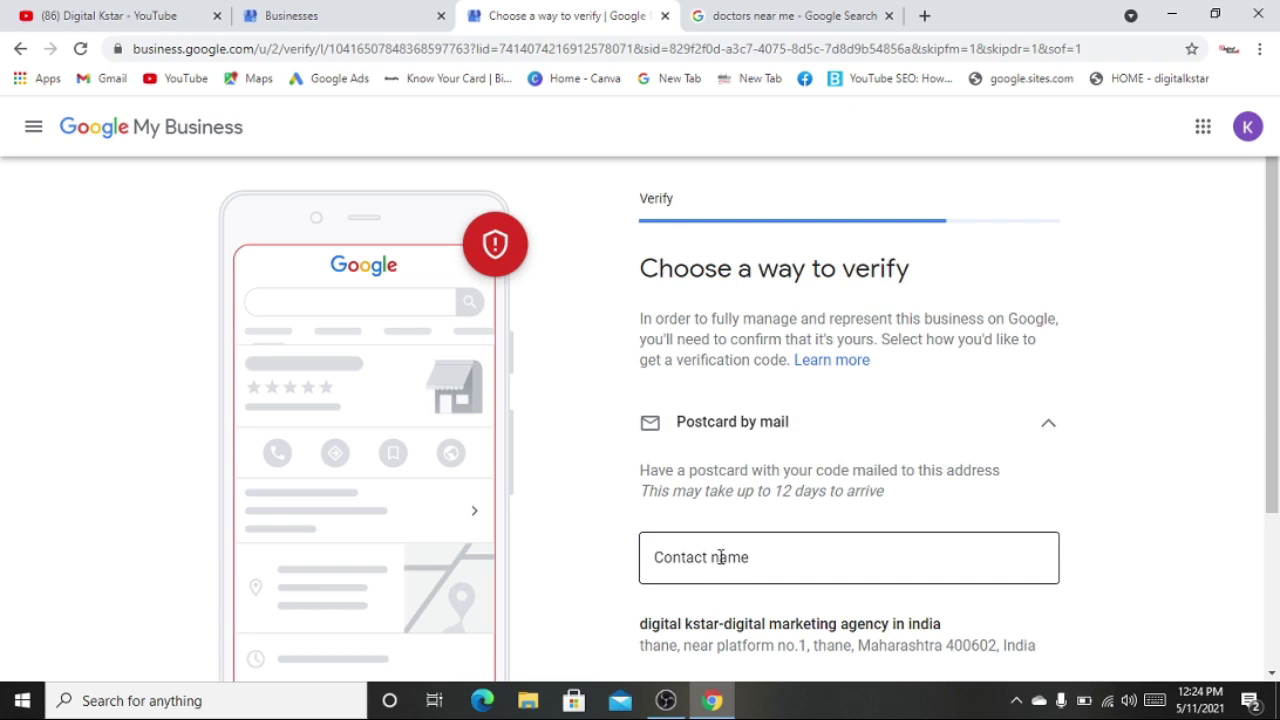
pyautogui.click(720, 557)
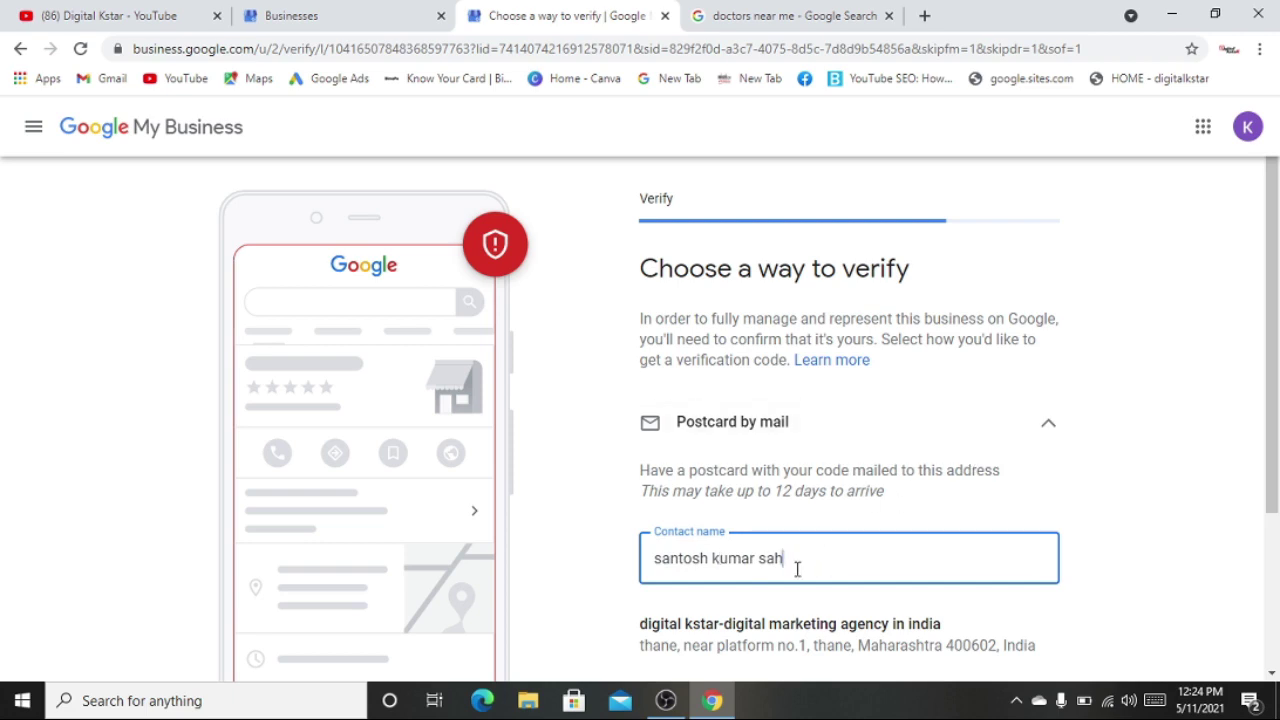
pyautogui.moveTo(794, 568); pyautogui.dragTo(957, 509)
pyautogui.click(1094, 485)
pyautogui.scroll(-1, 1094, 485)
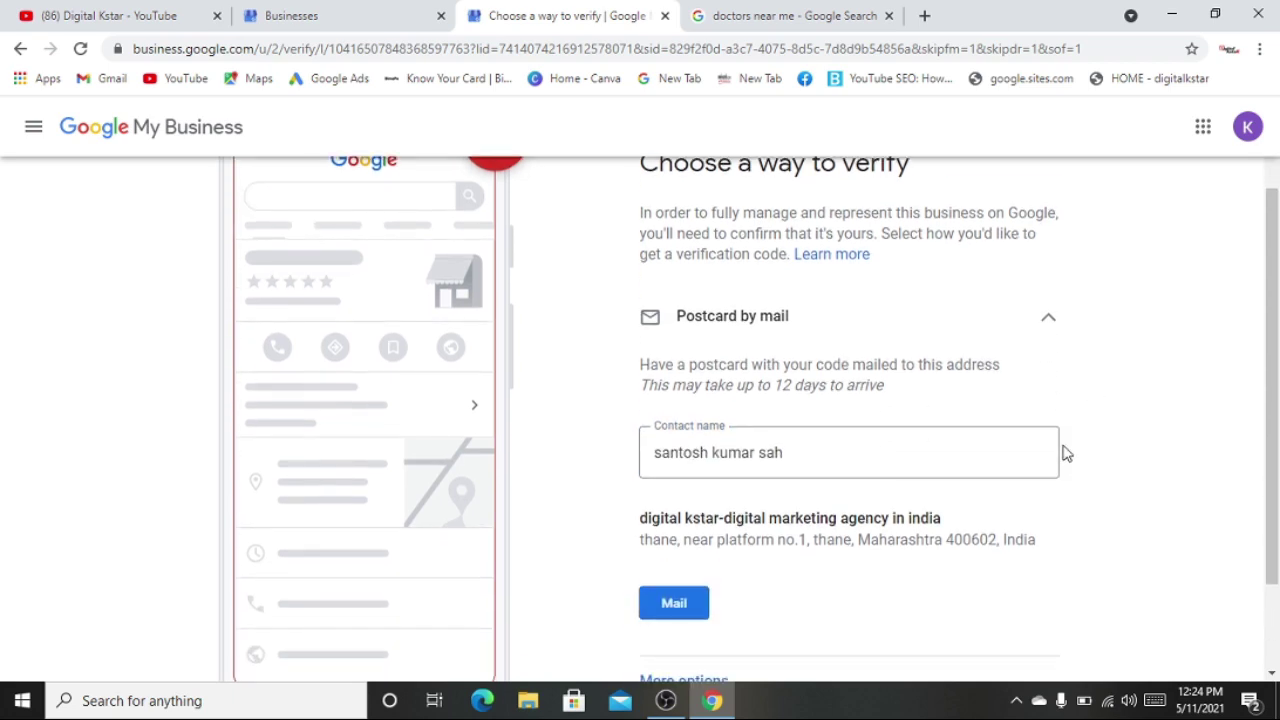
pyautogui.scroll(1, 1066, 453)
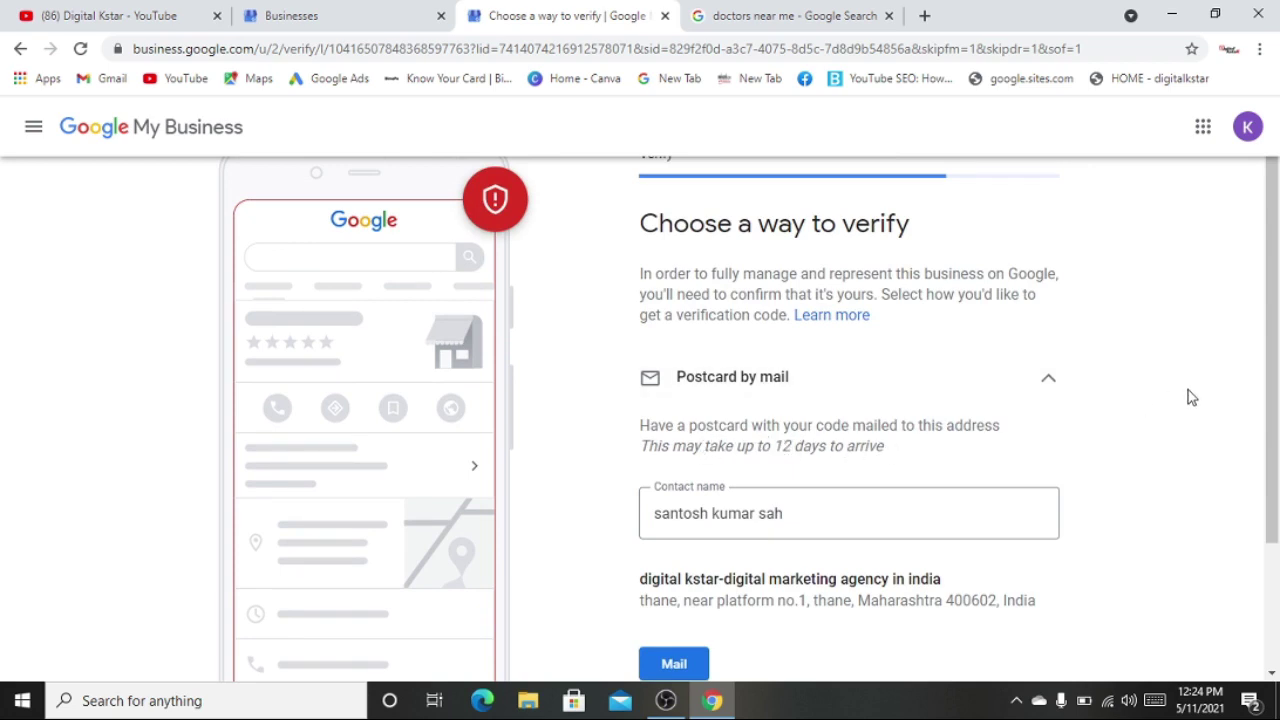
pyautogui.scroll(-3, 1188, 397)
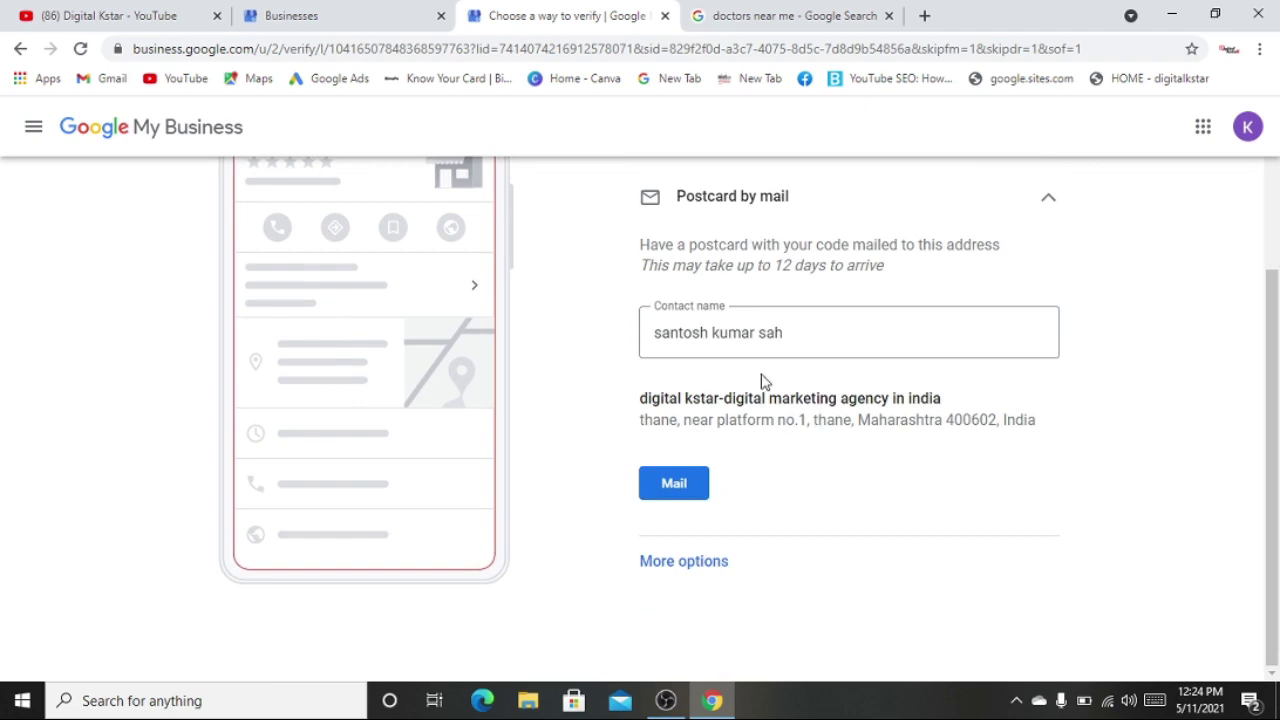
pyautogui.click(689, 503)
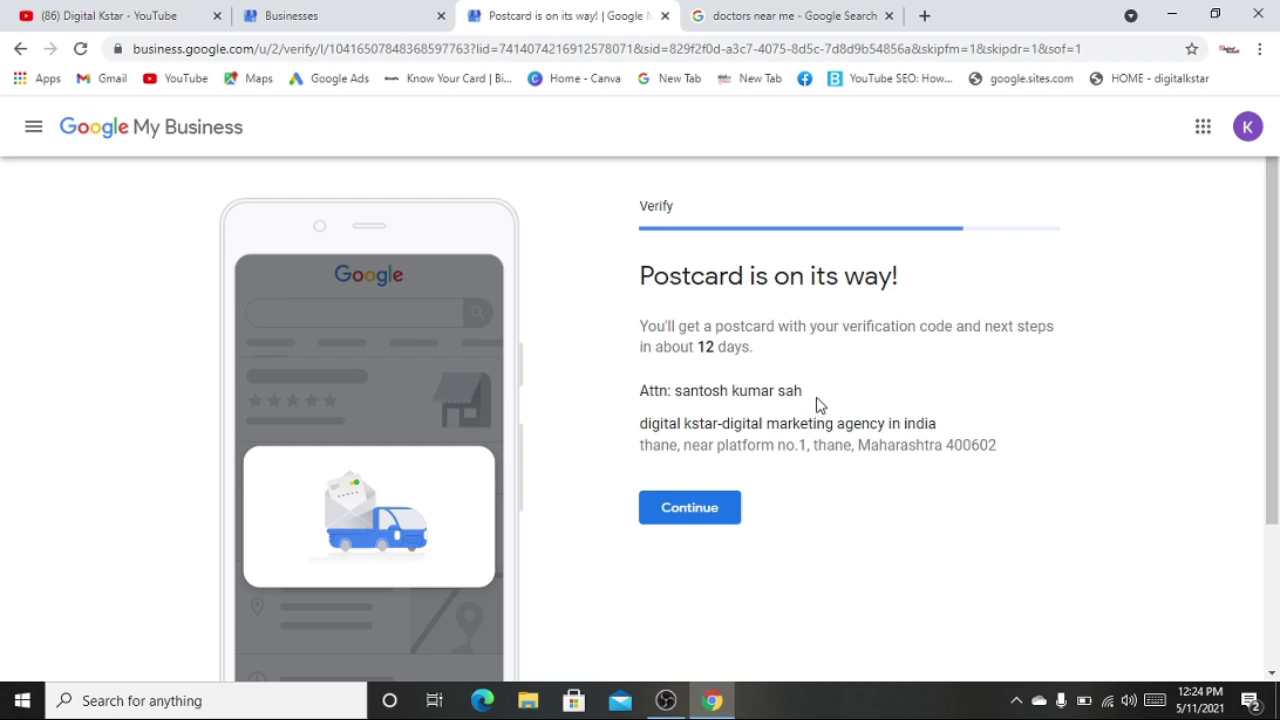
# - Continue on from the 'Postcard is on its way!' confirmation
pyautogui.moveTo(818, 403); pyautogui.dragTo(623, 394)
pyautogui.click(623, 394)
pyautogui.click(677, 517)
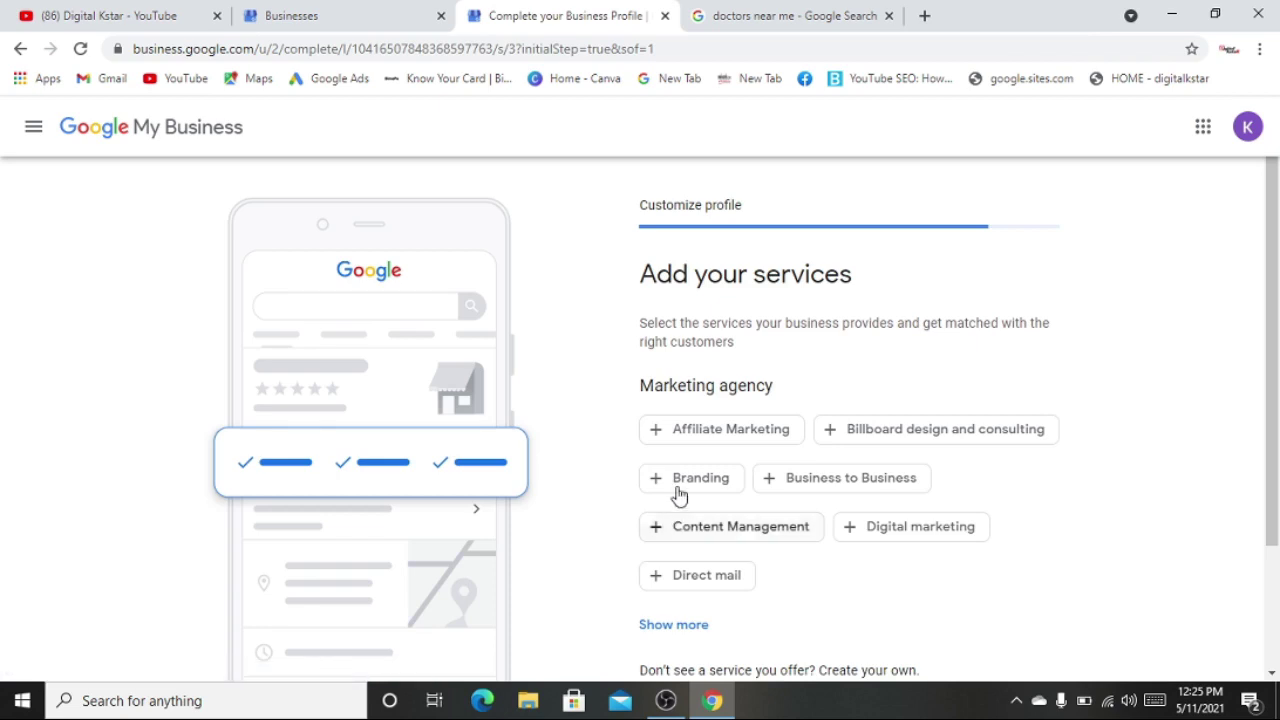
# - Select services: Affiliate Marketing, B2B, Branding, Content Management, Digital, Email, Lead Generation, Online, Logo design, Paid Advertising
pyautogui.click(728, 428)
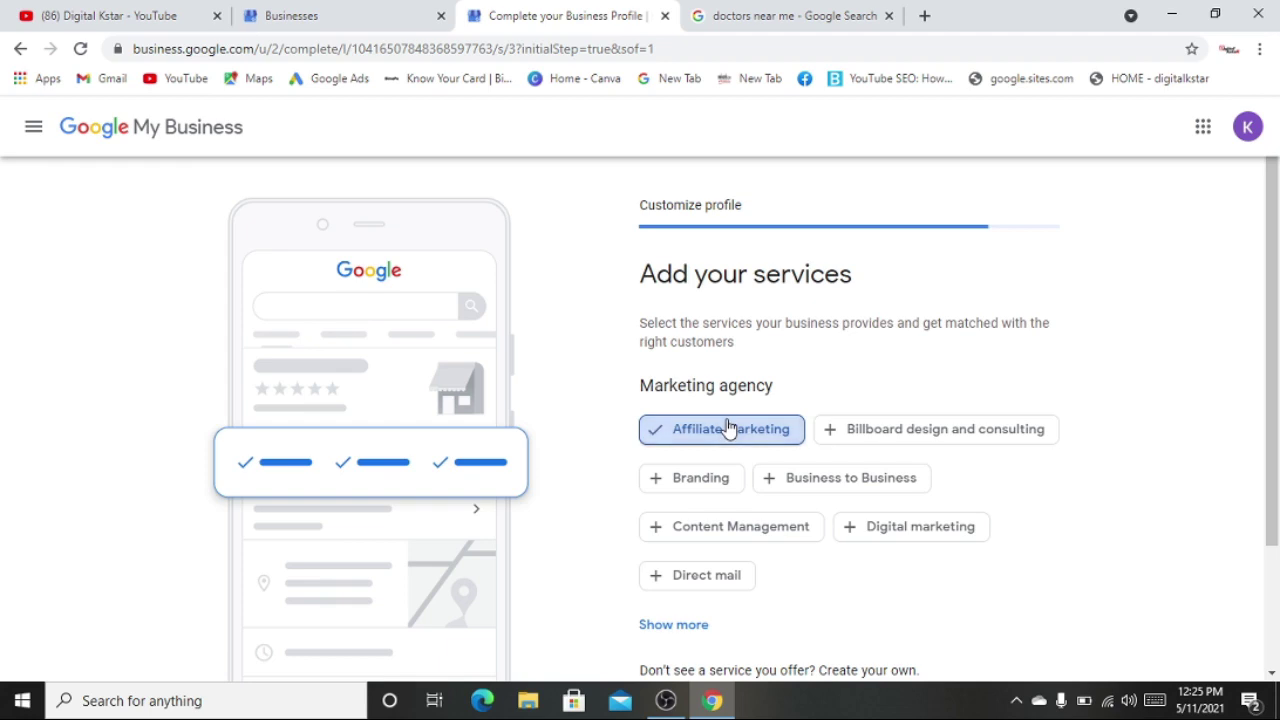
pyautogui.click(816, 481)
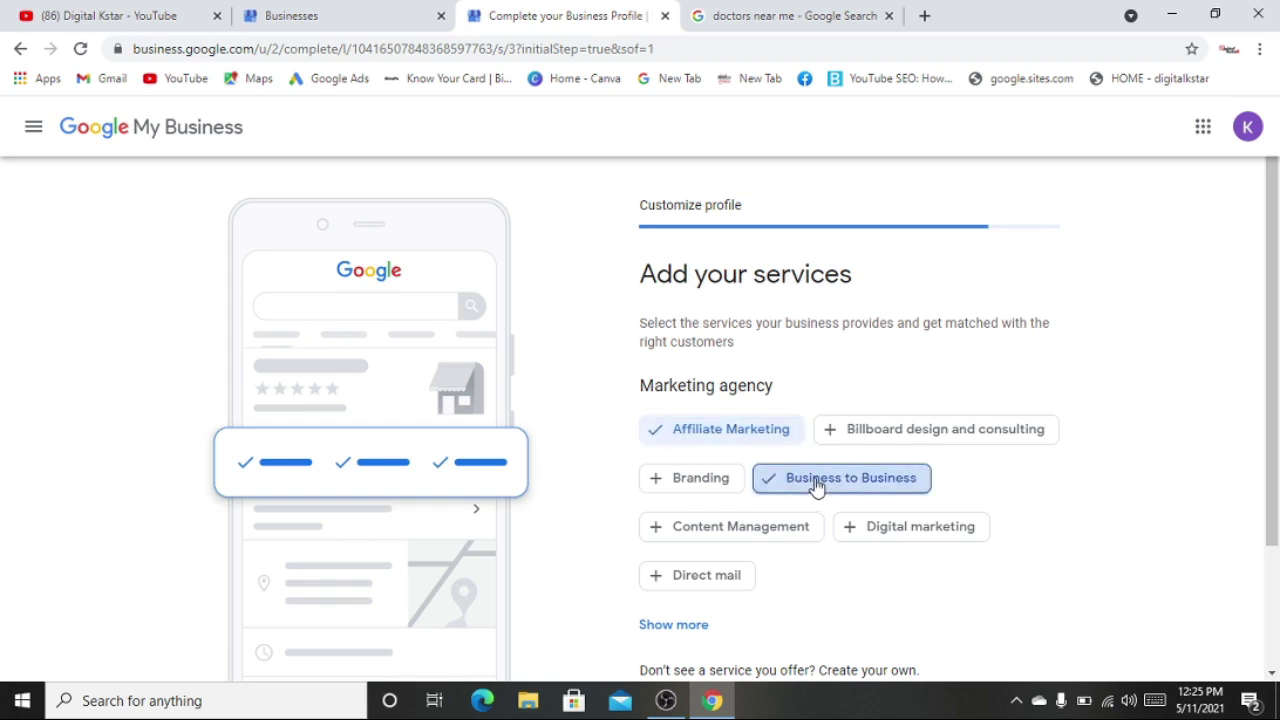
pyautogui.click(701, 480)
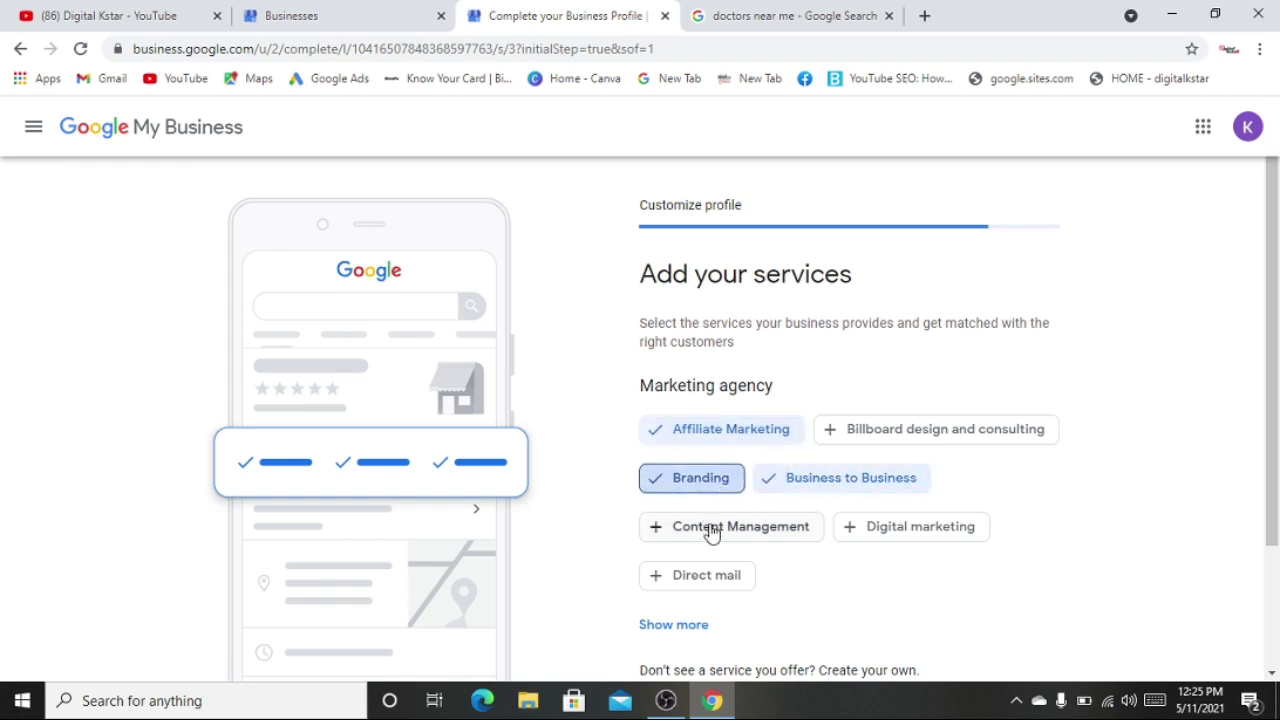
pyautogui.click(710, 528)
pyautogui.click(872, 534)
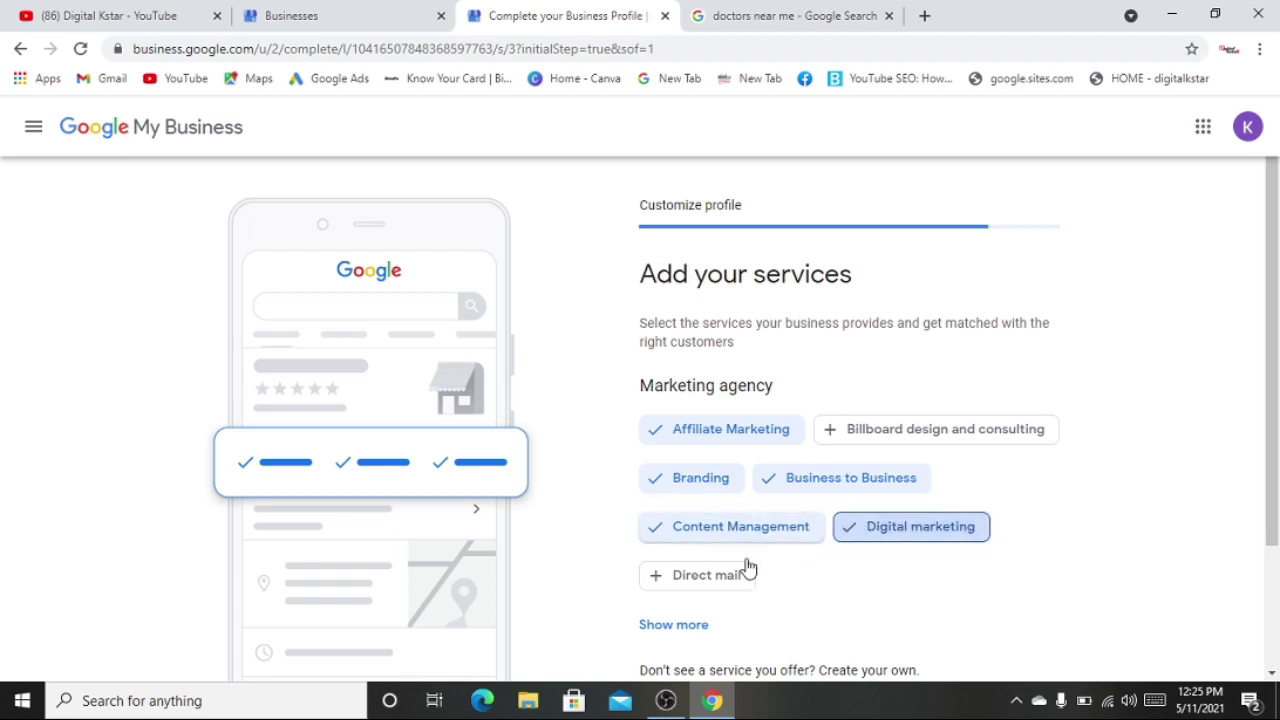
pyautogui.scroll(-1, 714, 572)
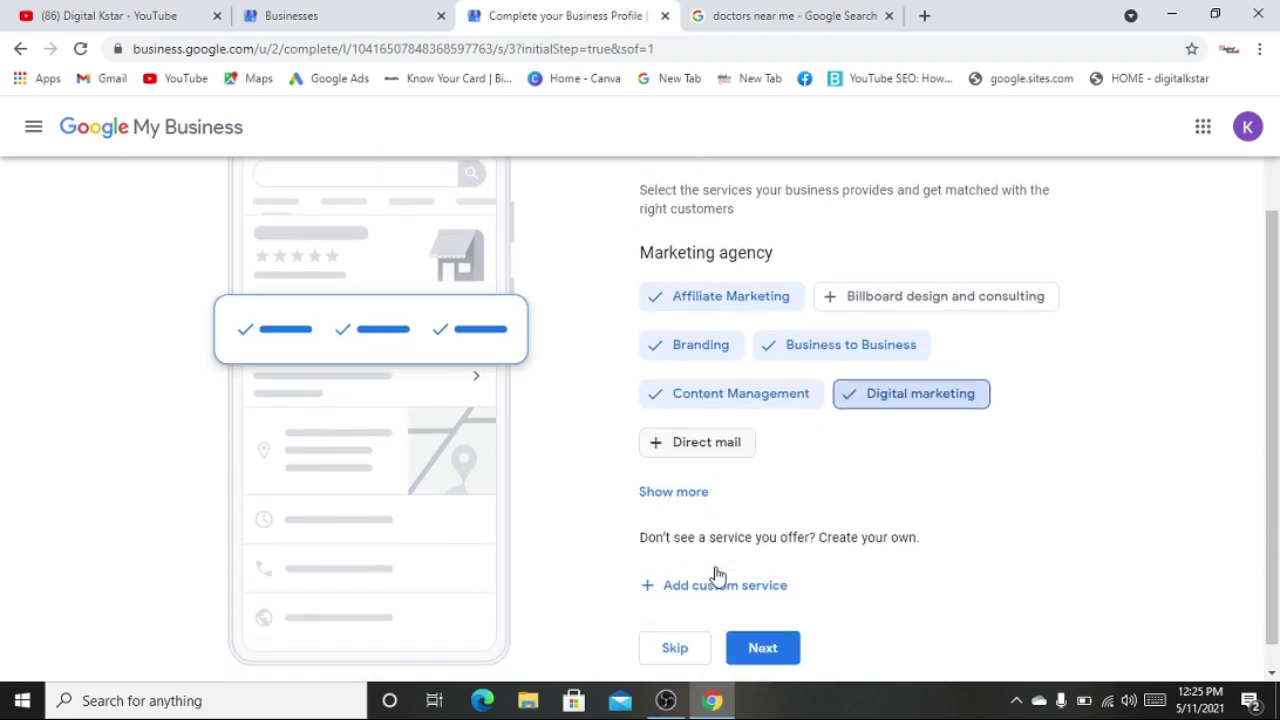
pyautogui.click(677, 491)
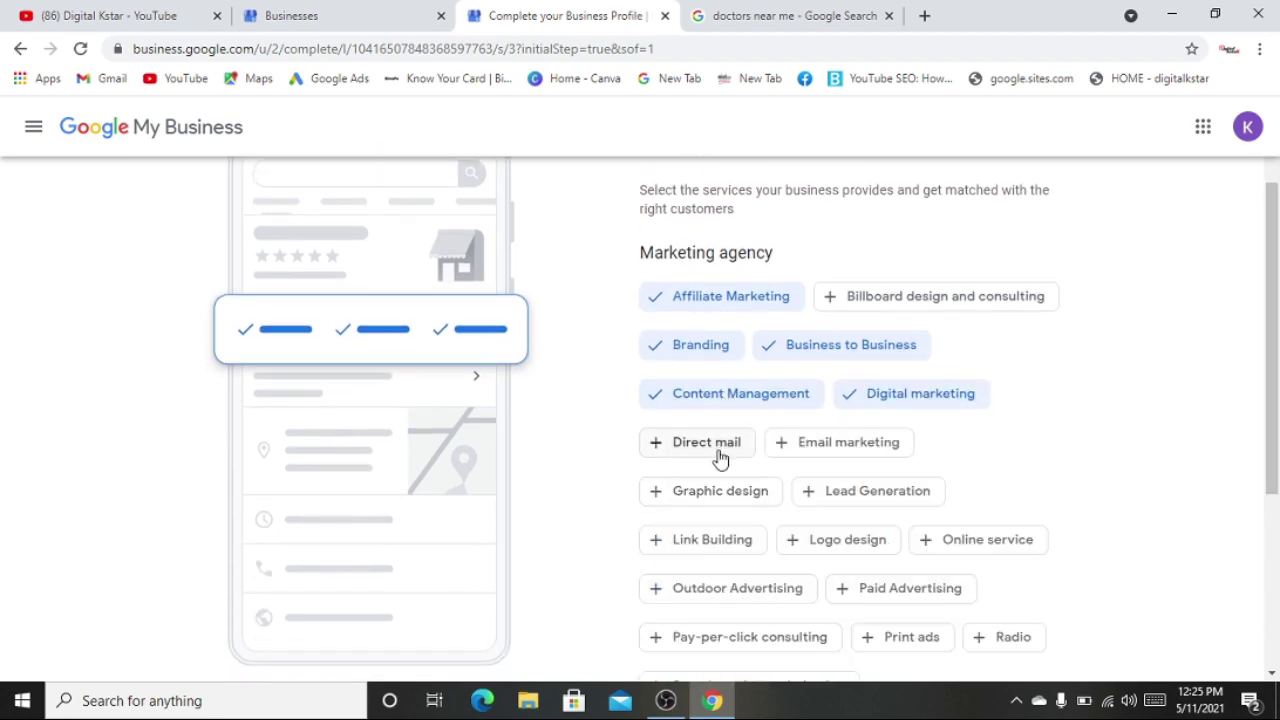
pyautogui.click(826, 448)
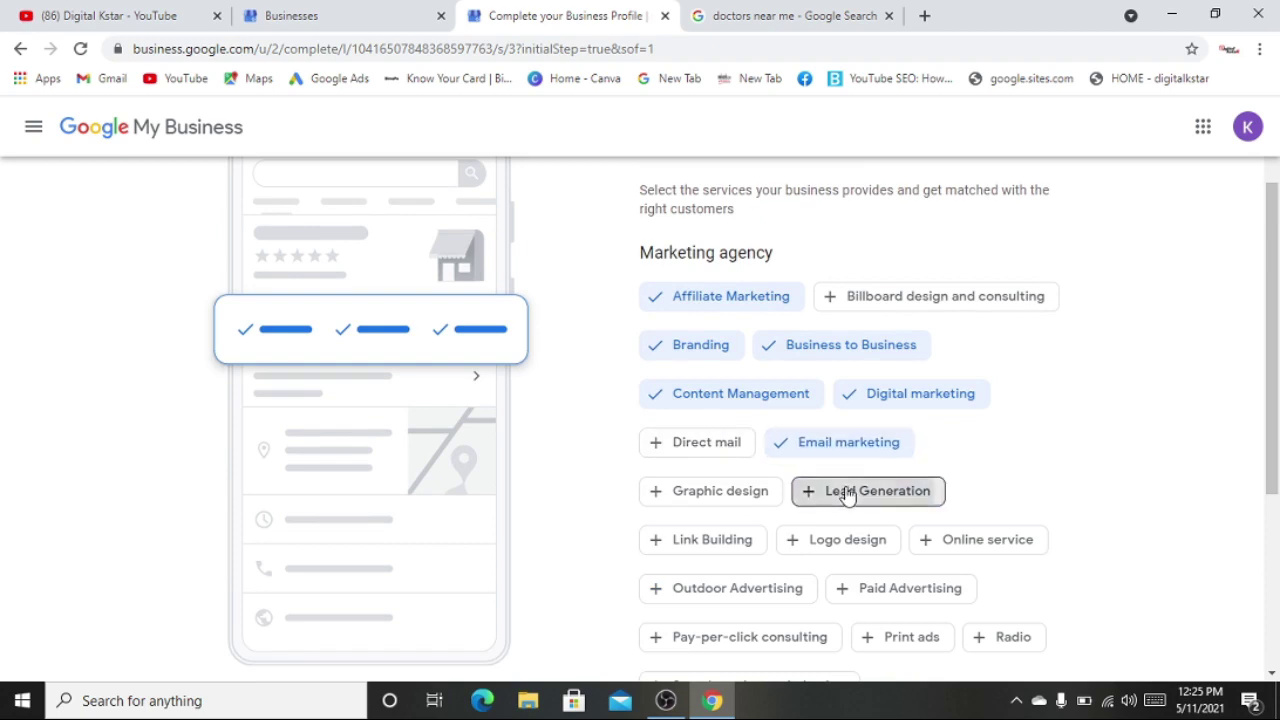
pyautogui.click(847, 492)
pyautogui.click(965, 540)
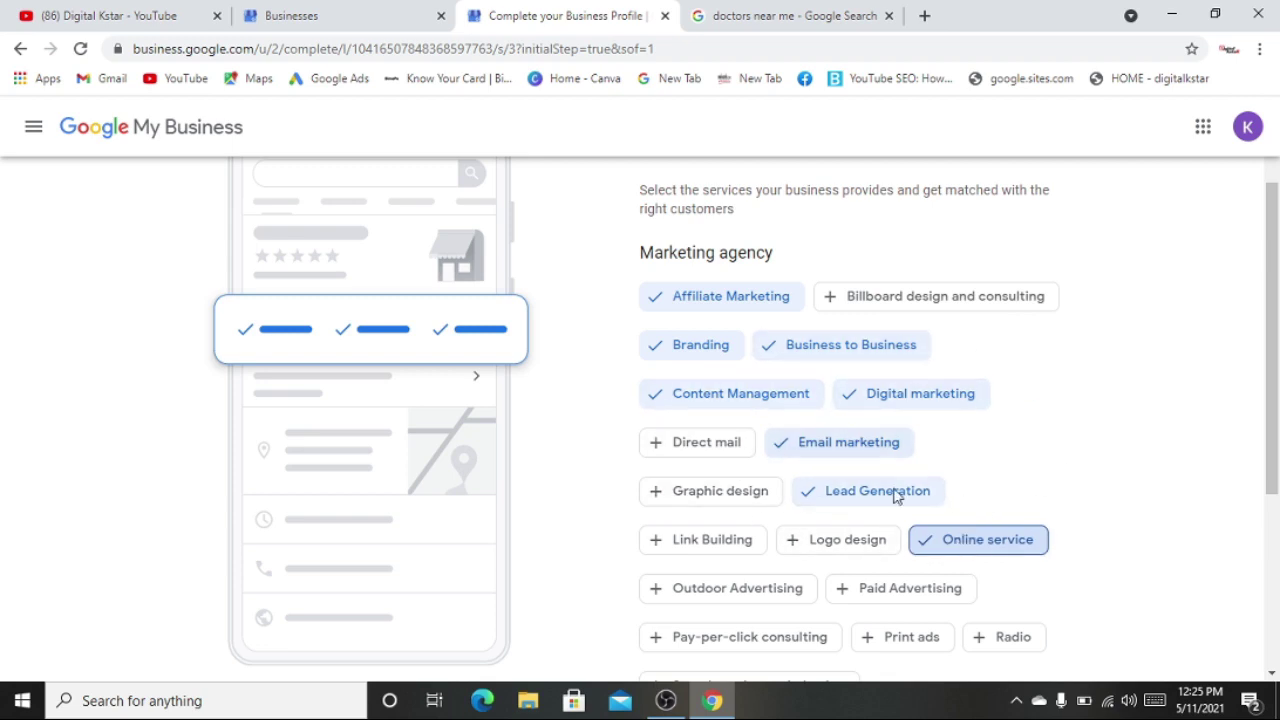
pyautogui.click(832, 545)
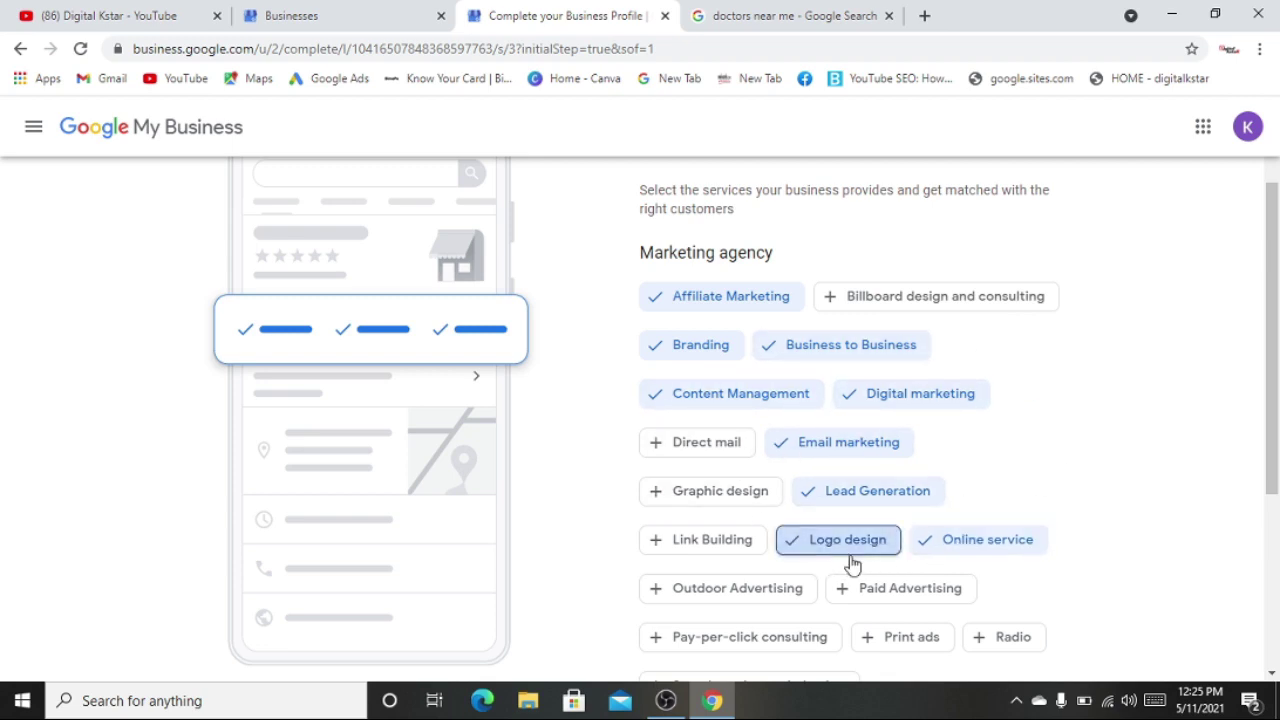
pyautogui.click(870, 590)
# - Add Graphic design, Direct mail, Pay-per-click, SEO, Social media marketing and Web design, then save
pyautogui.moveTo(700, 545); pyautogui.dragTo(708, 491)
pyautogui.click(708, 491)
pyautogui.click(705, 450)
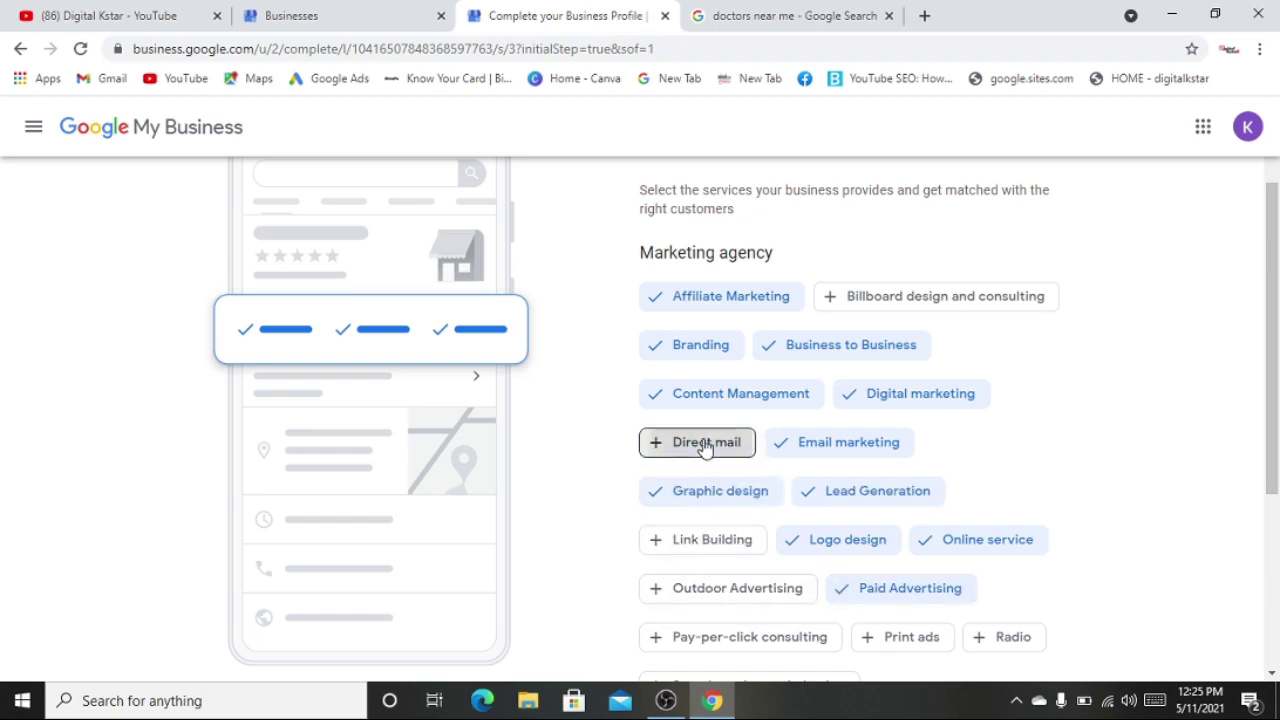
pyautogui.scroll(-2, 720, 537)
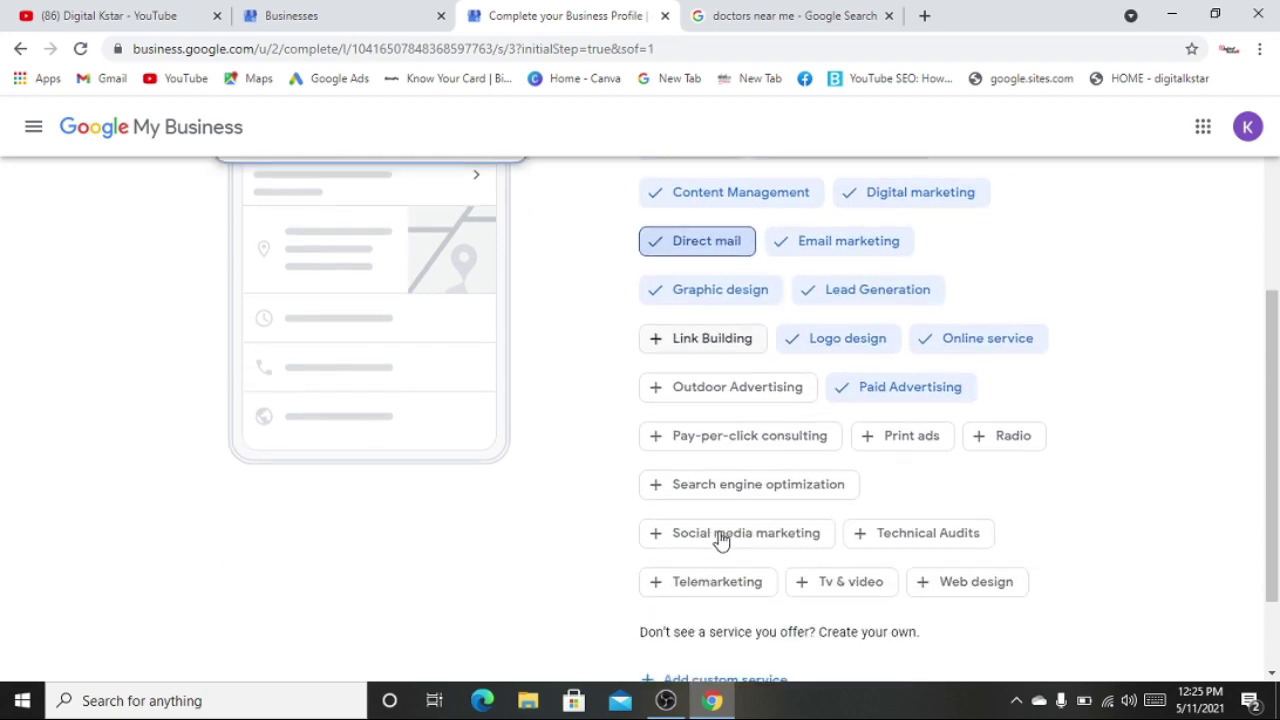
pyautogui.click(715, 433)
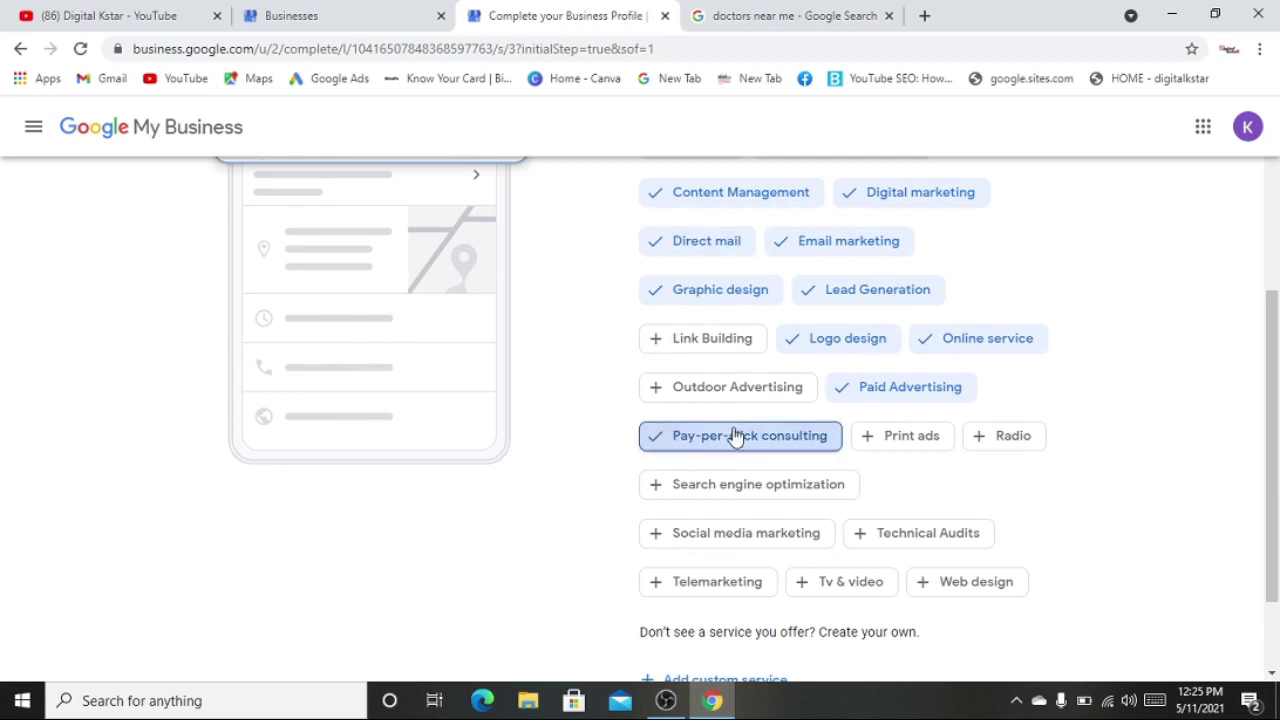
pyautogui.click(752, 487)
pyautogui.click(749, 541)
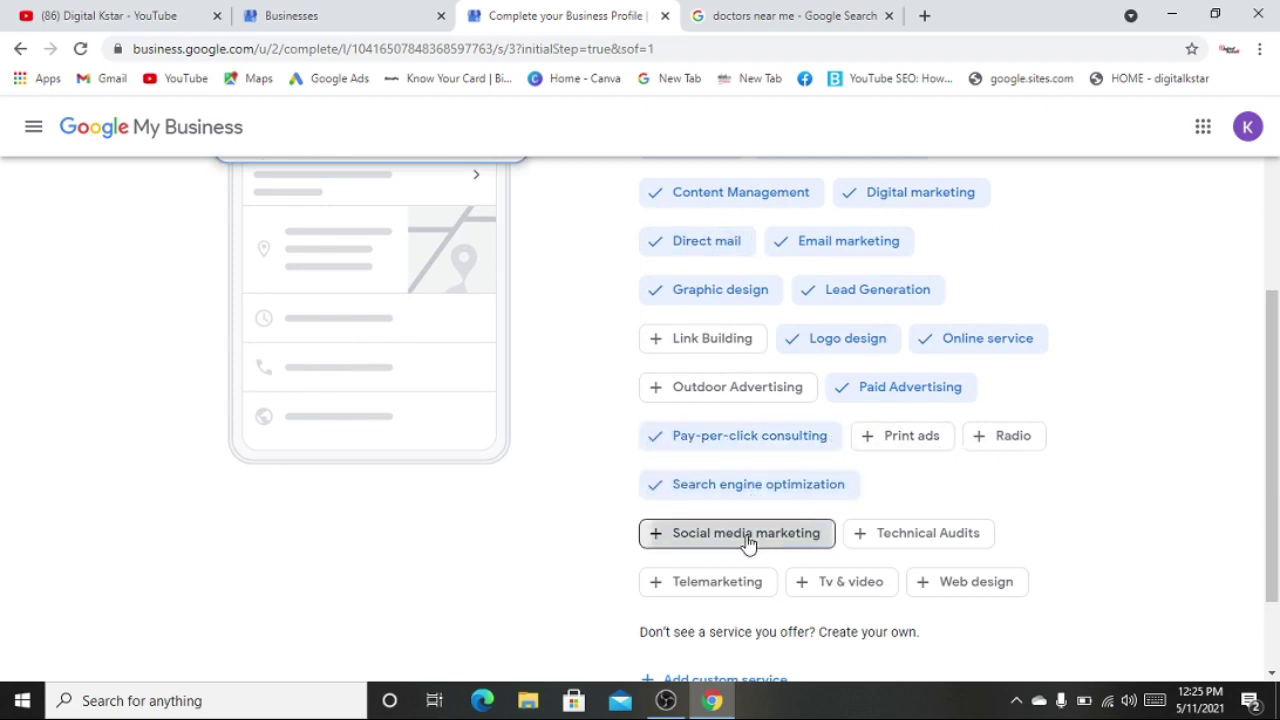
pyautogui.click(967, 584)
pyautogui.scroll(-1, 970, 580)
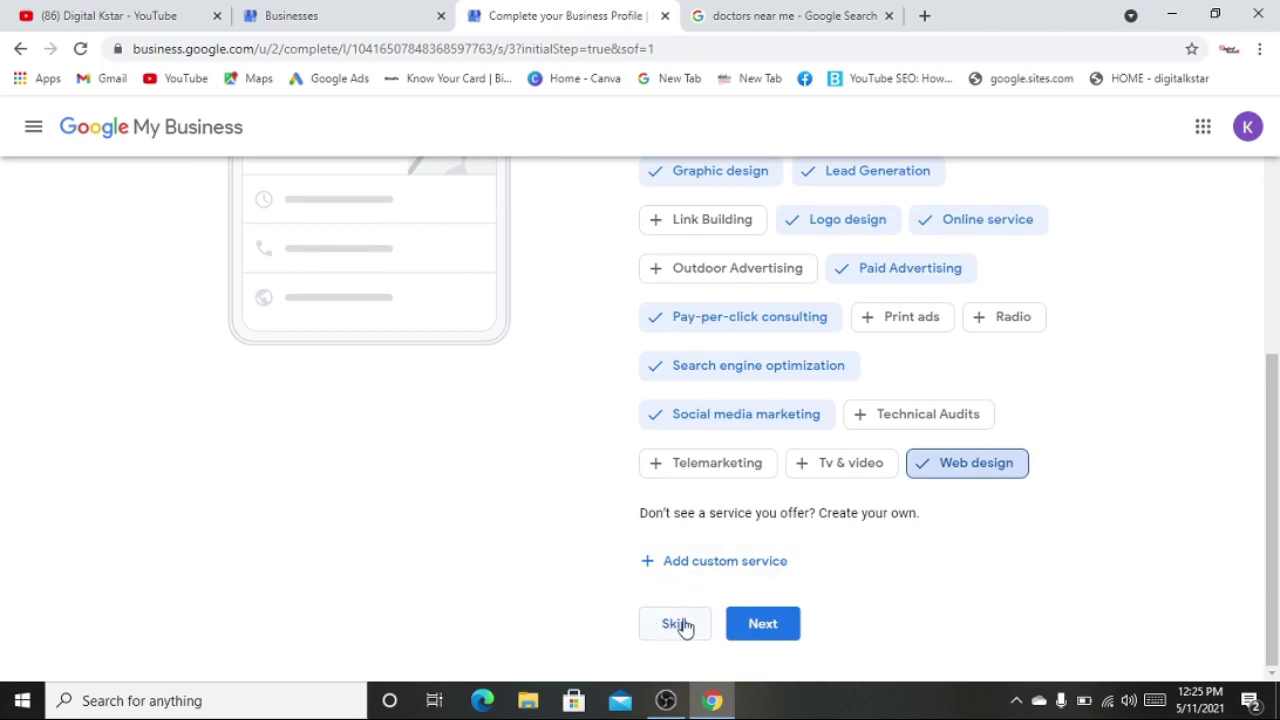
pyautogui.click(764, 628)
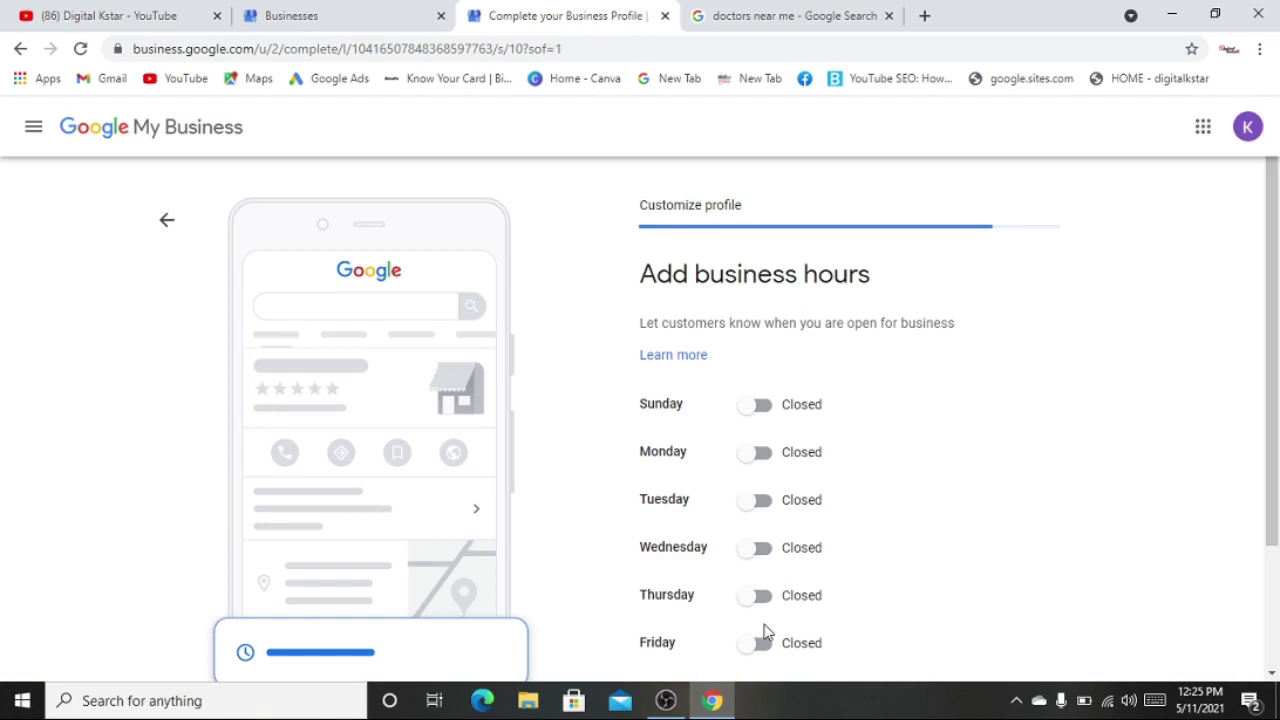
# - Mark Sunday and Monday open, each set to 24 hours
pyautogui.scroll(-2, 997, 451)
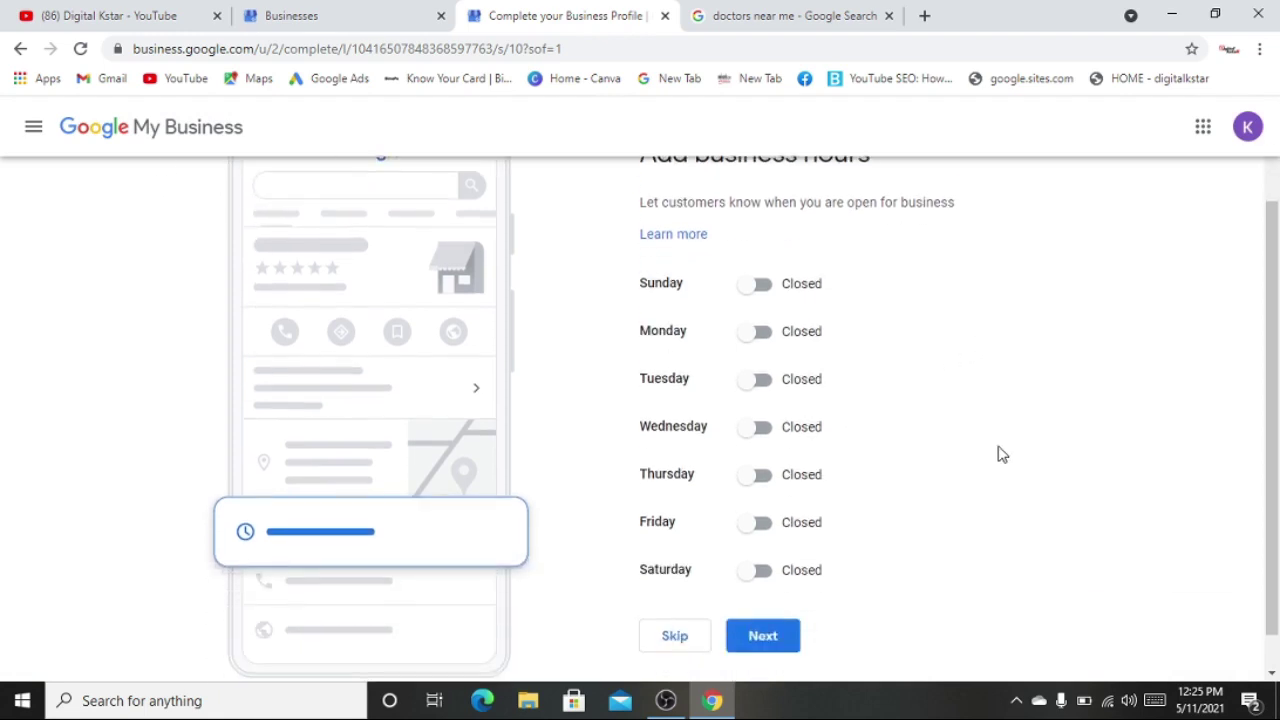
pyautogui.scroll(1, 980, 440)
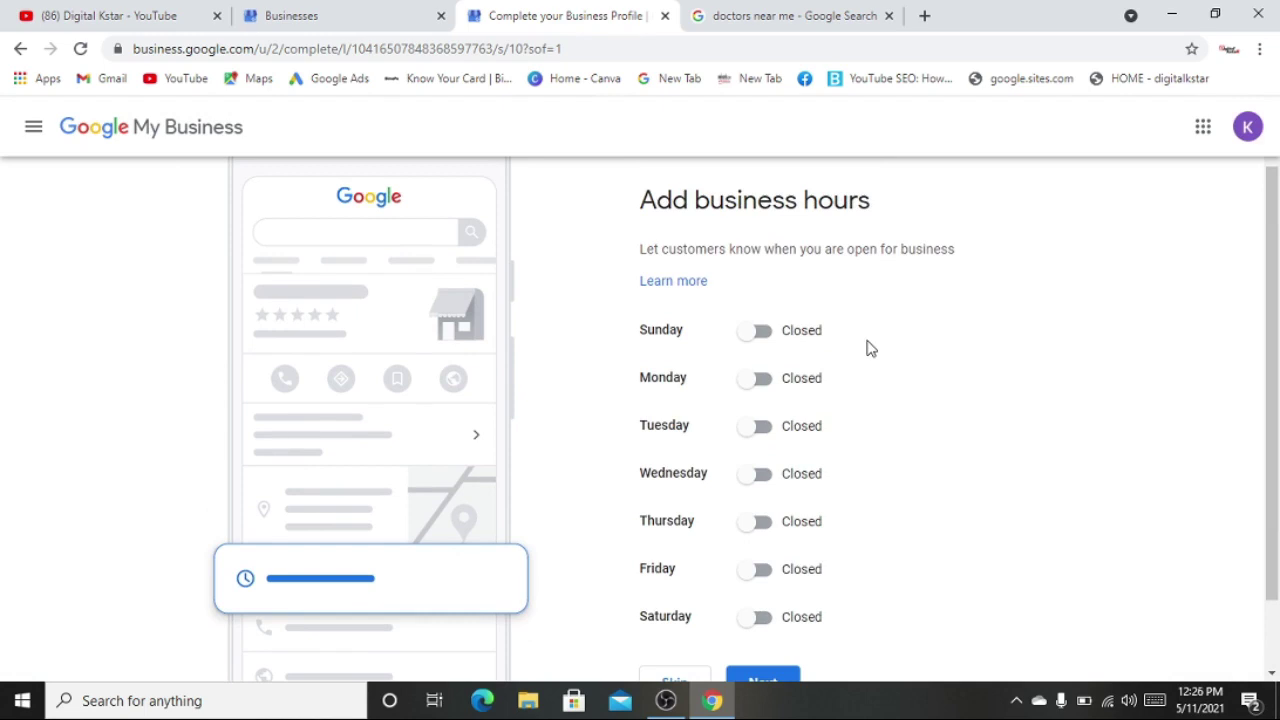
pyautogui.click(751, 334)
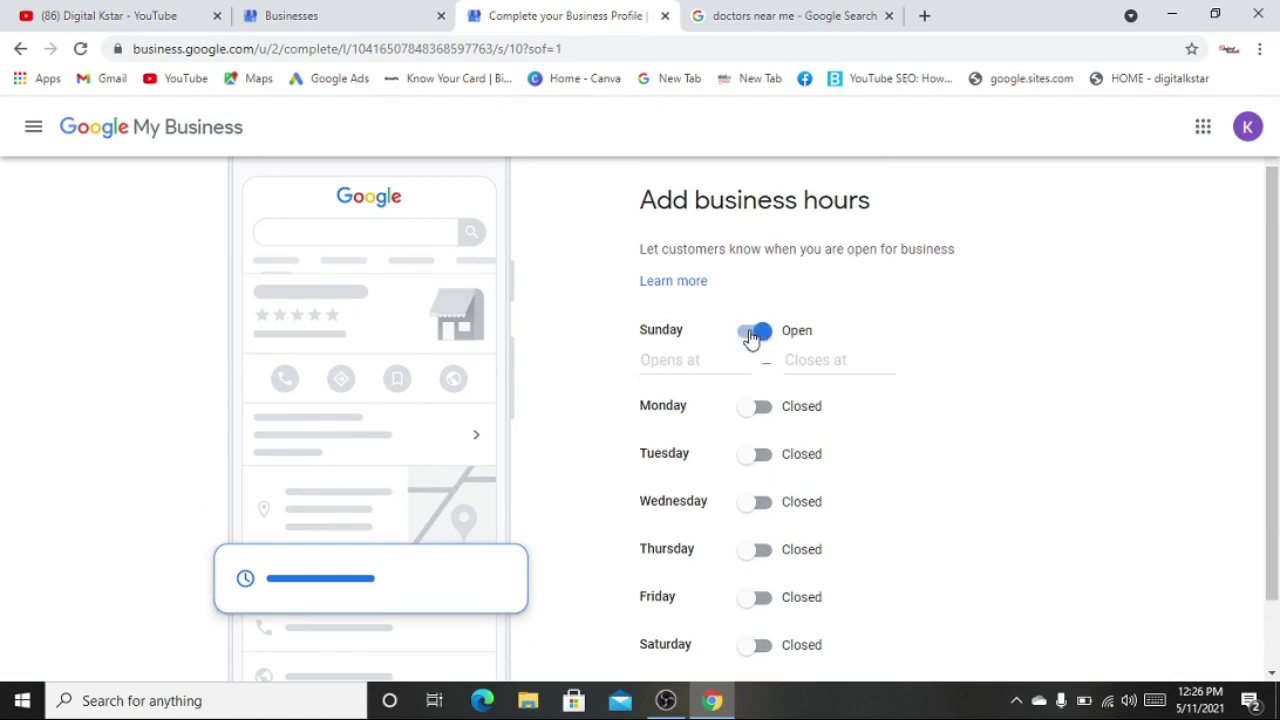
pyautogui.click(650, 362)
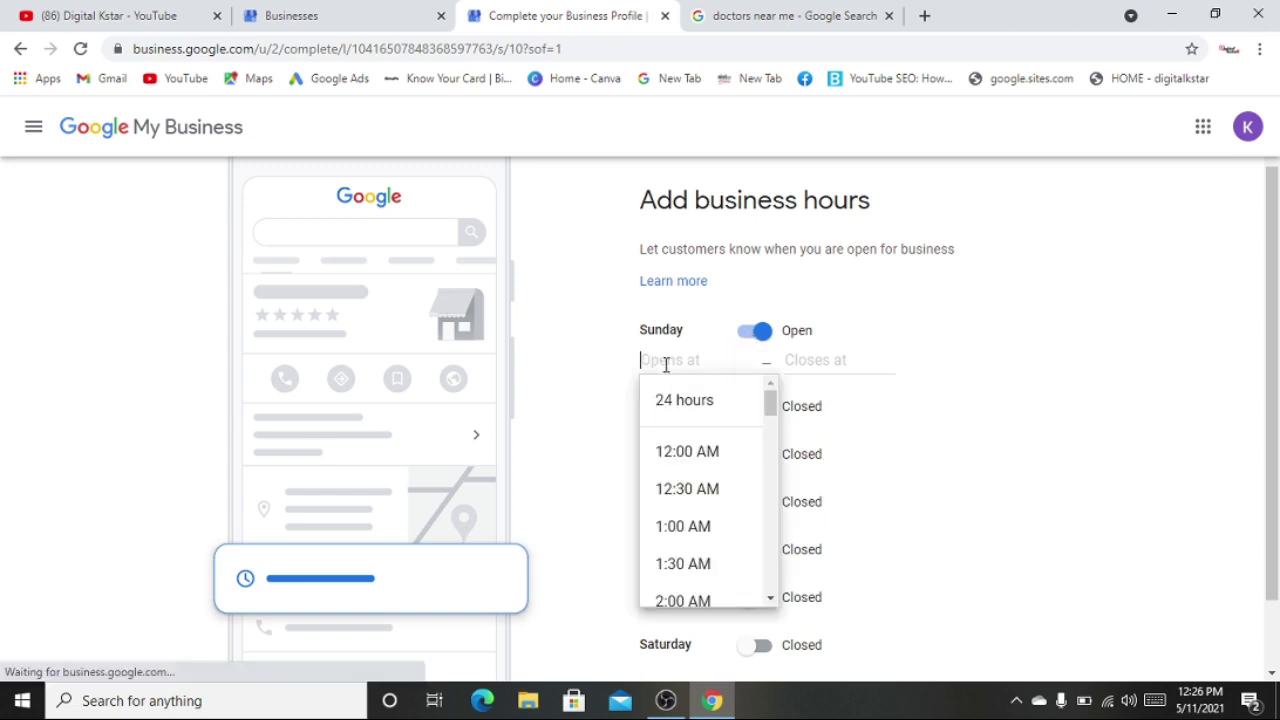
pyautogui.click(900, 357)
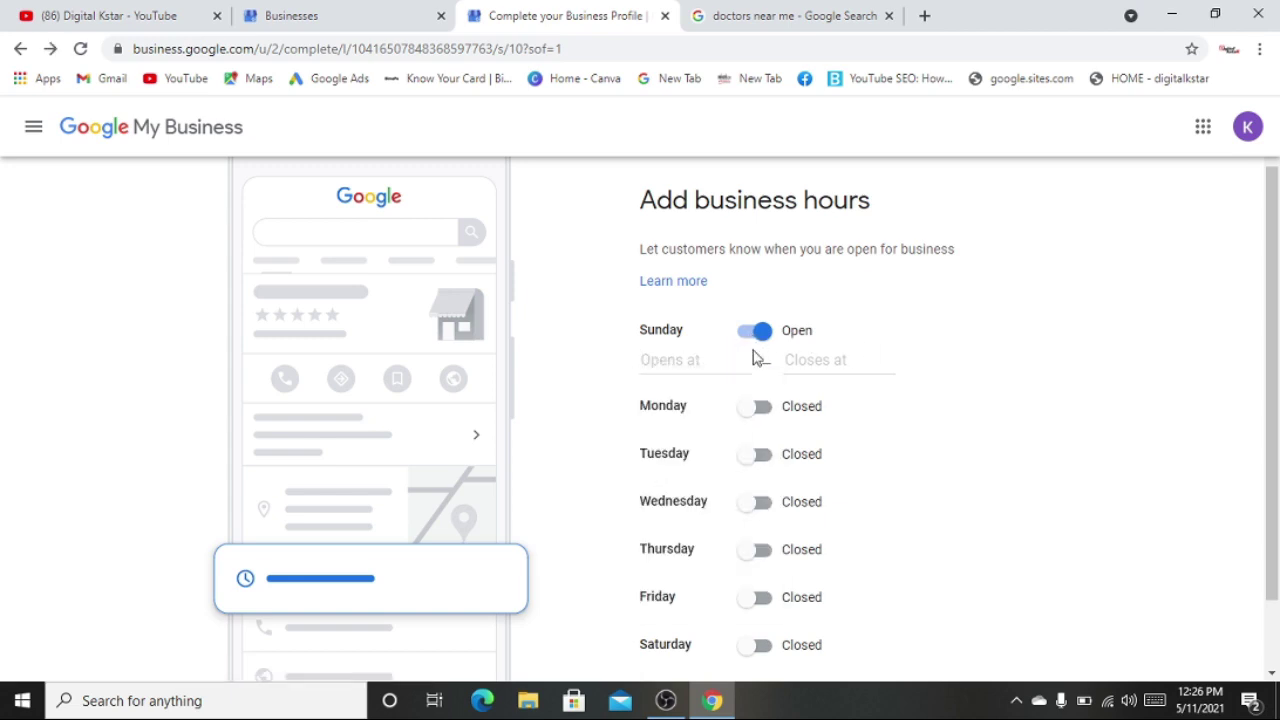
pyautogui.click(710, 358)
pyautogui.click(703, 405)
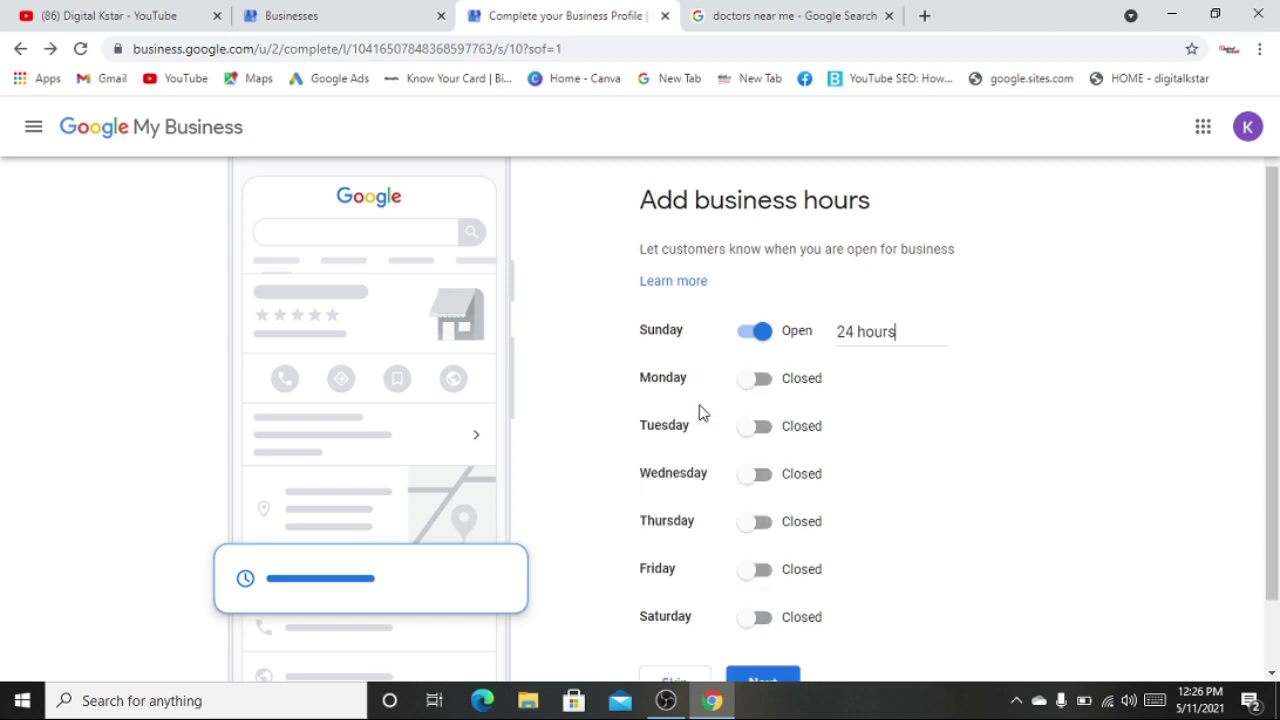
pyautogui.click(757, 385)
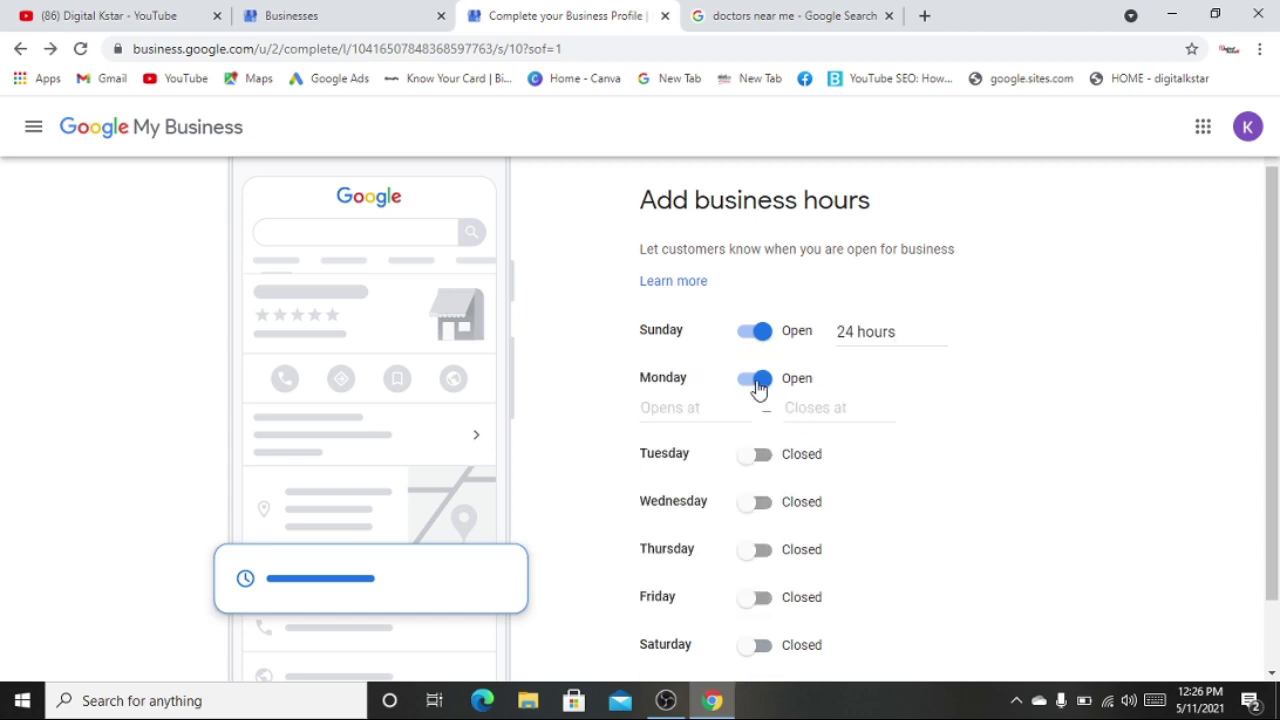
pyautogui.click(707, 408)
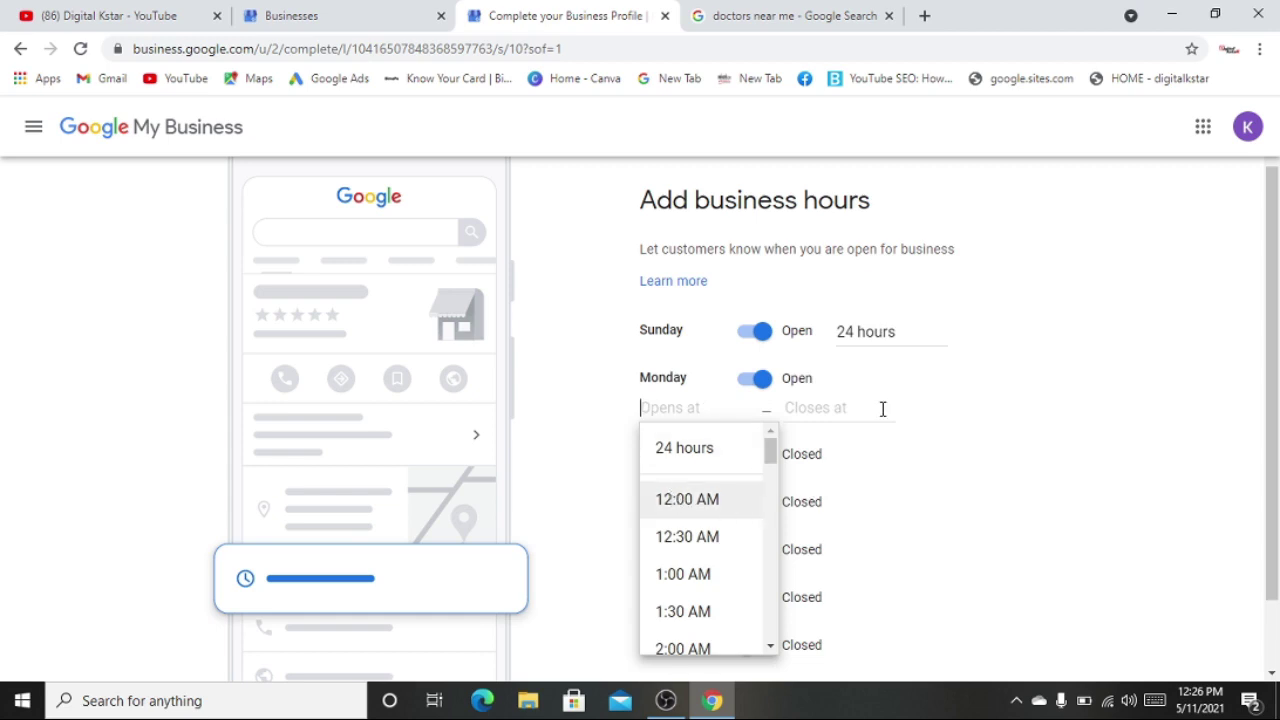
pyautogui.click(1159, 370)
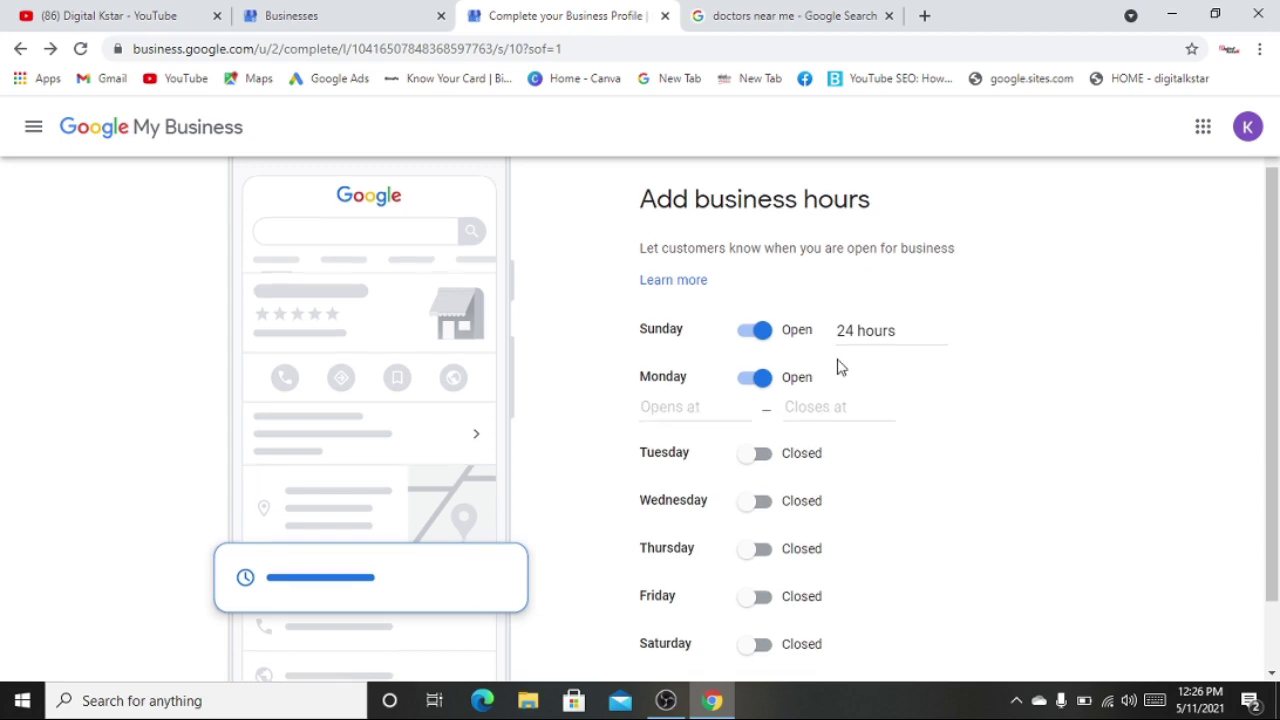
pyautogui.click(723, 410)
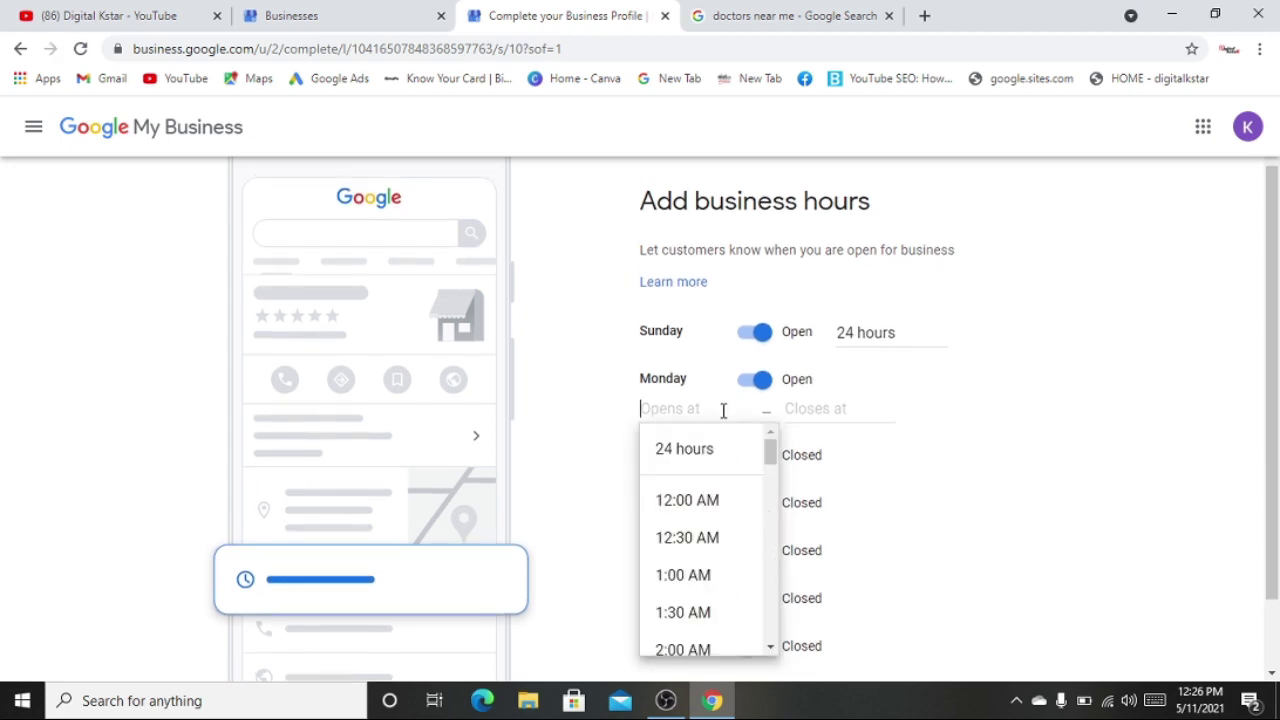
pyautogui.click(686, 445)
# - Mark Tuesday, Wednesday and Thursday open, each set to 24 hours
pyautogui.scroll(-1, 740, 380)
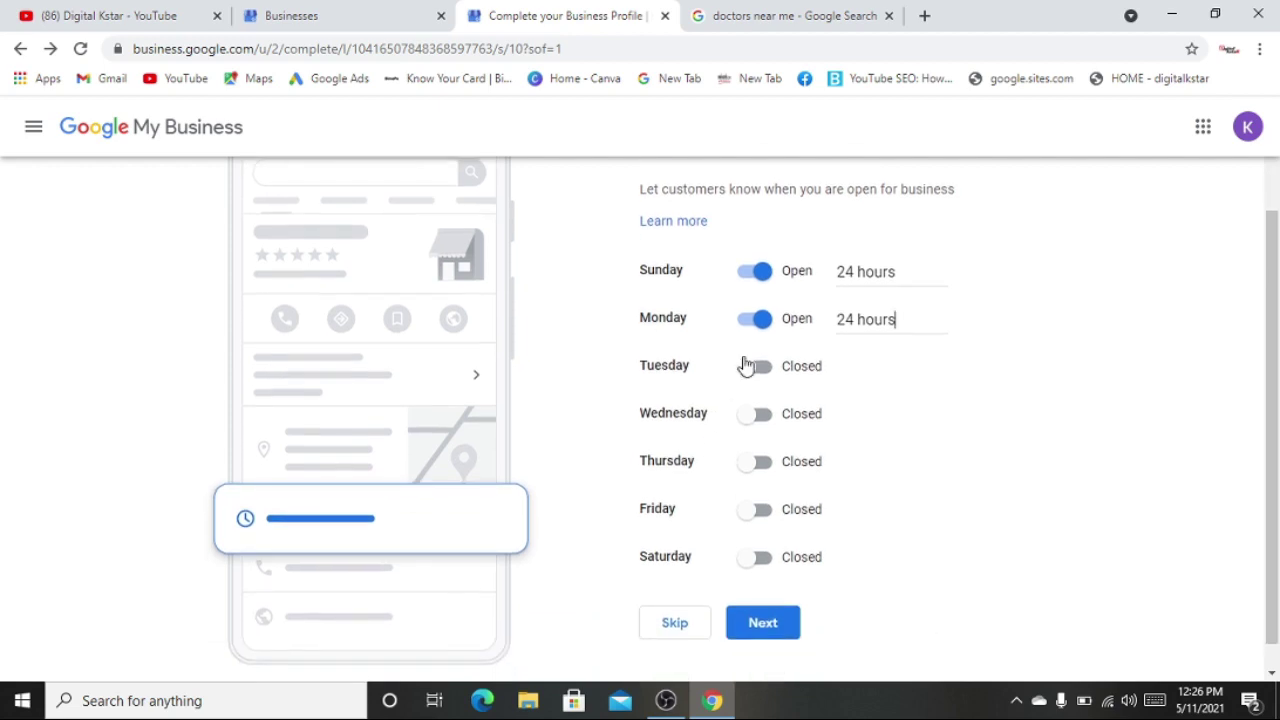
pyautogui.click(750, 372)
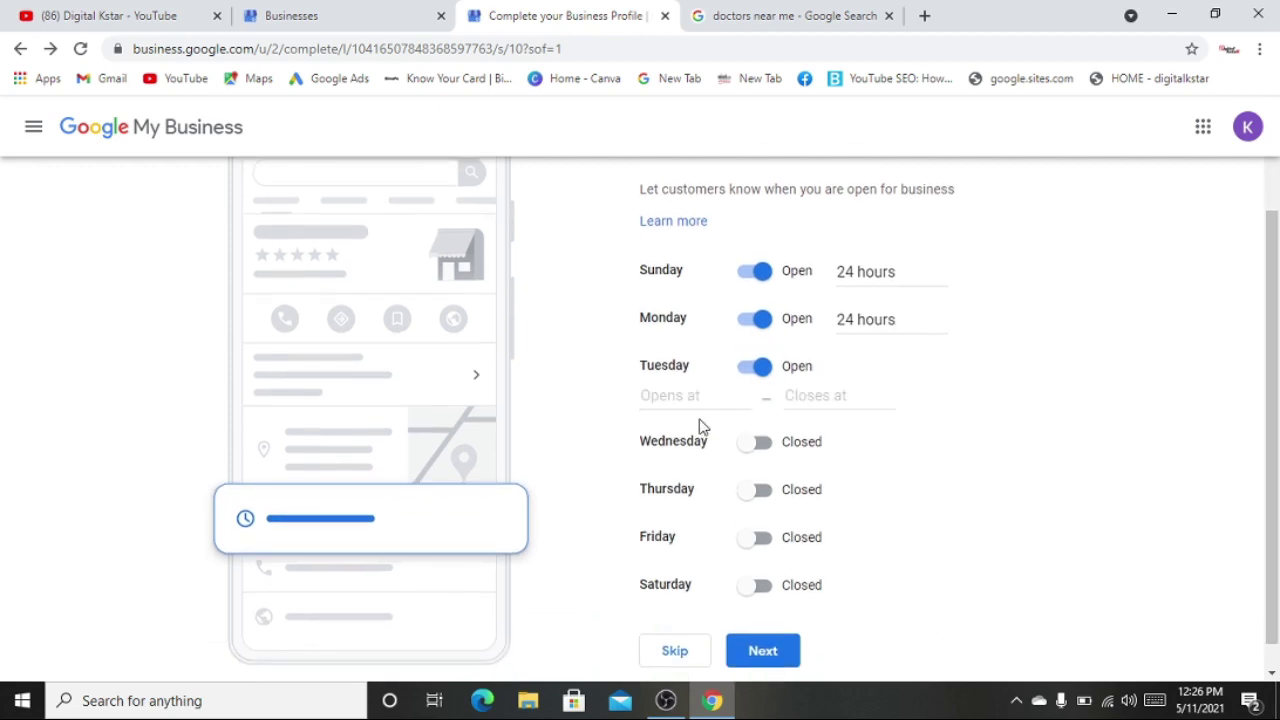
pyautogui.click(684, 401)
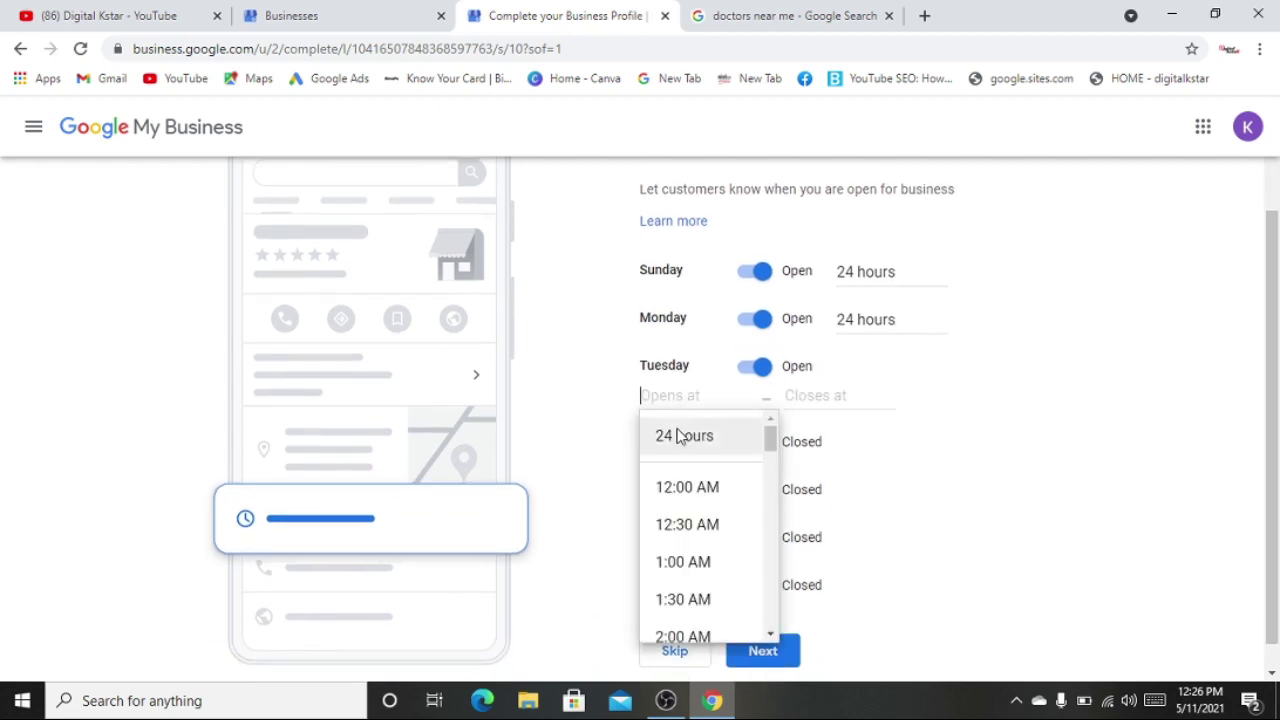
pyautogui.click(684, 436)
pyautogui.scroll(-1, 700, 414)
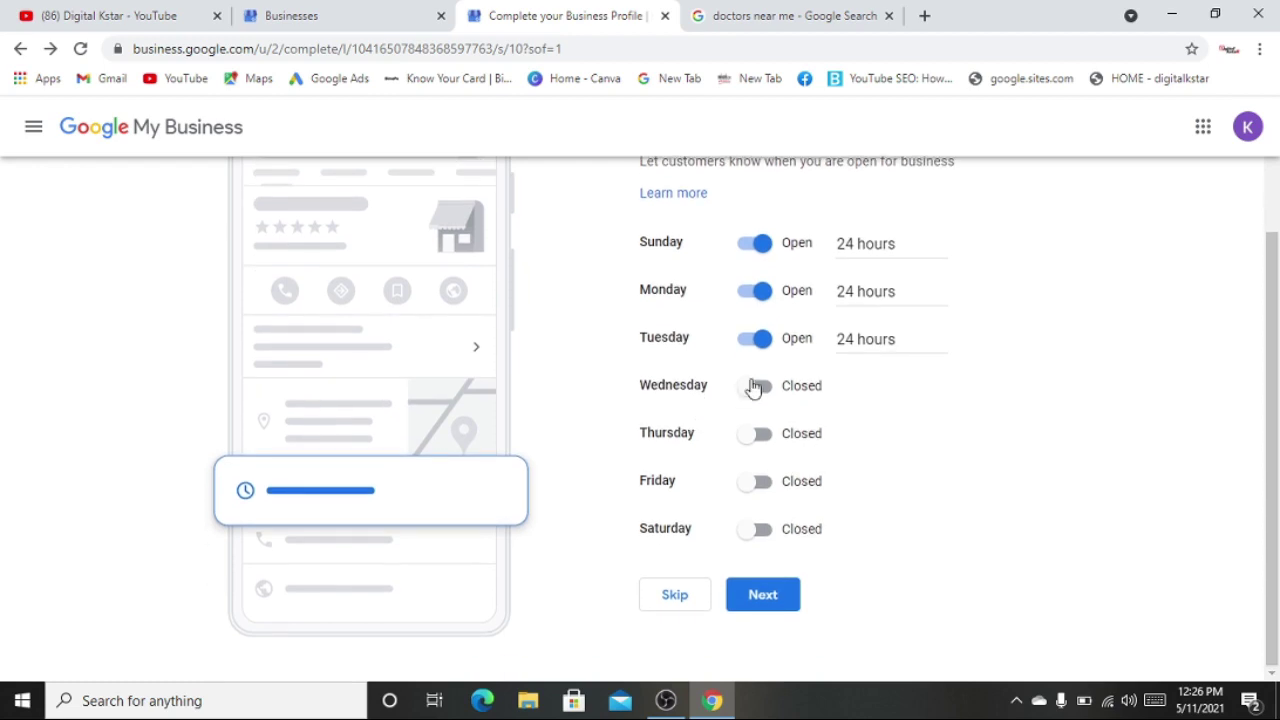
pyautogui.click(749, 390)
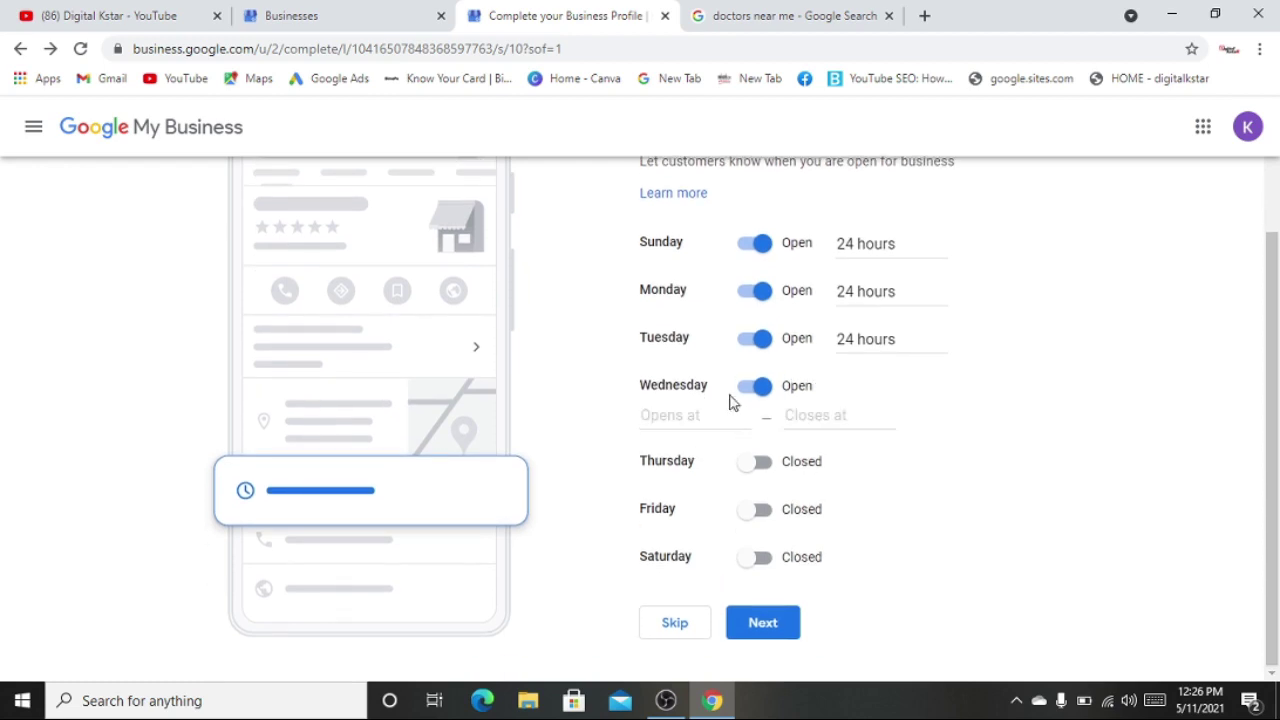
pyautogui.click(686, 414)
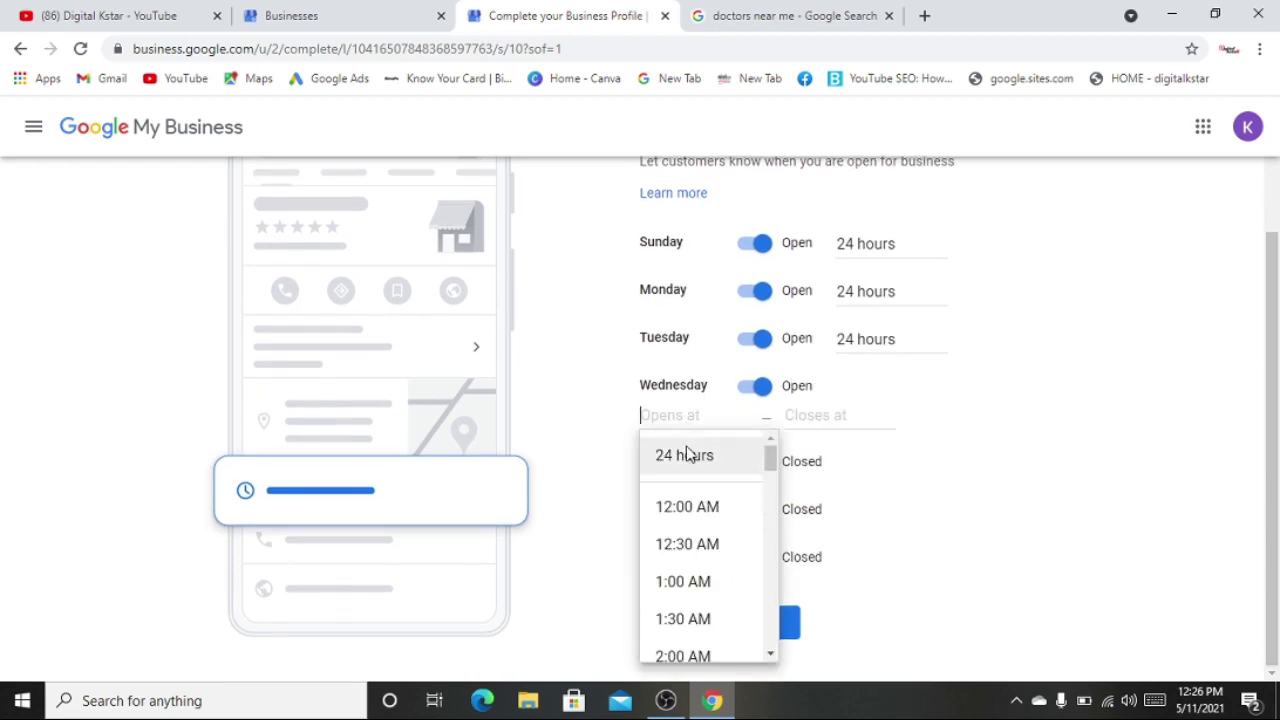
pyautogui.click(686, 455)
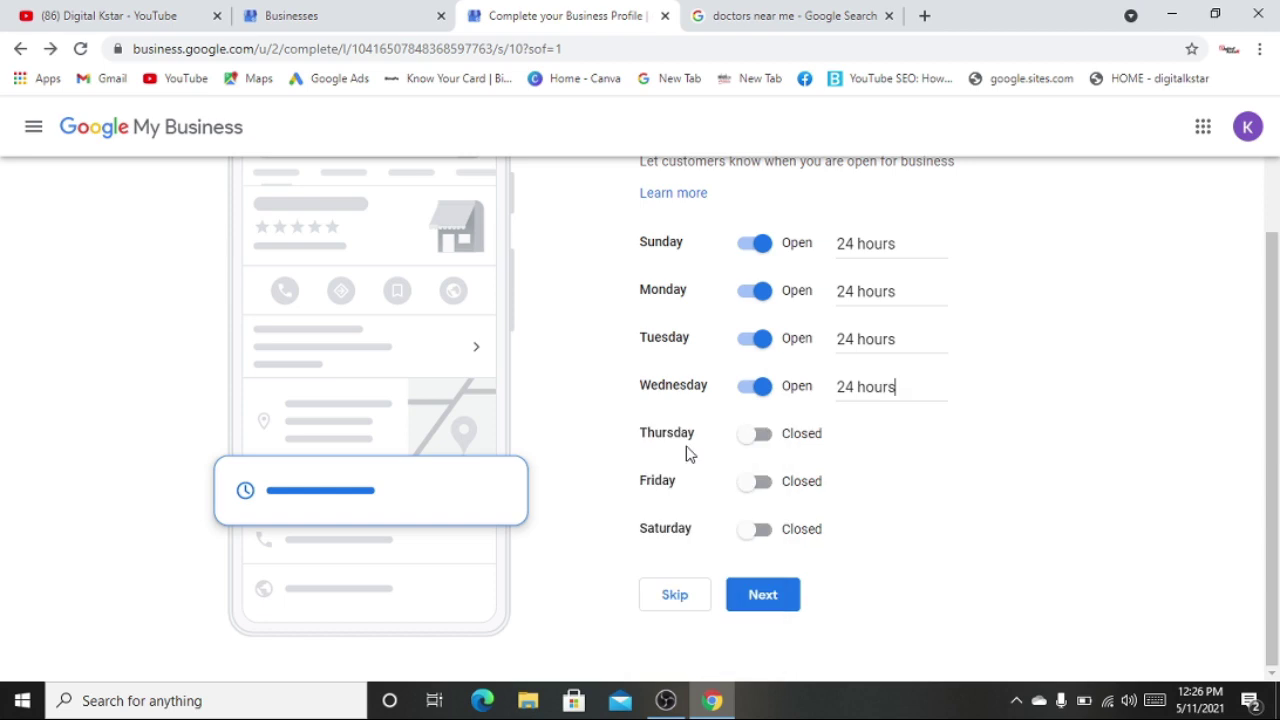
pyautogui.click(744, 442)
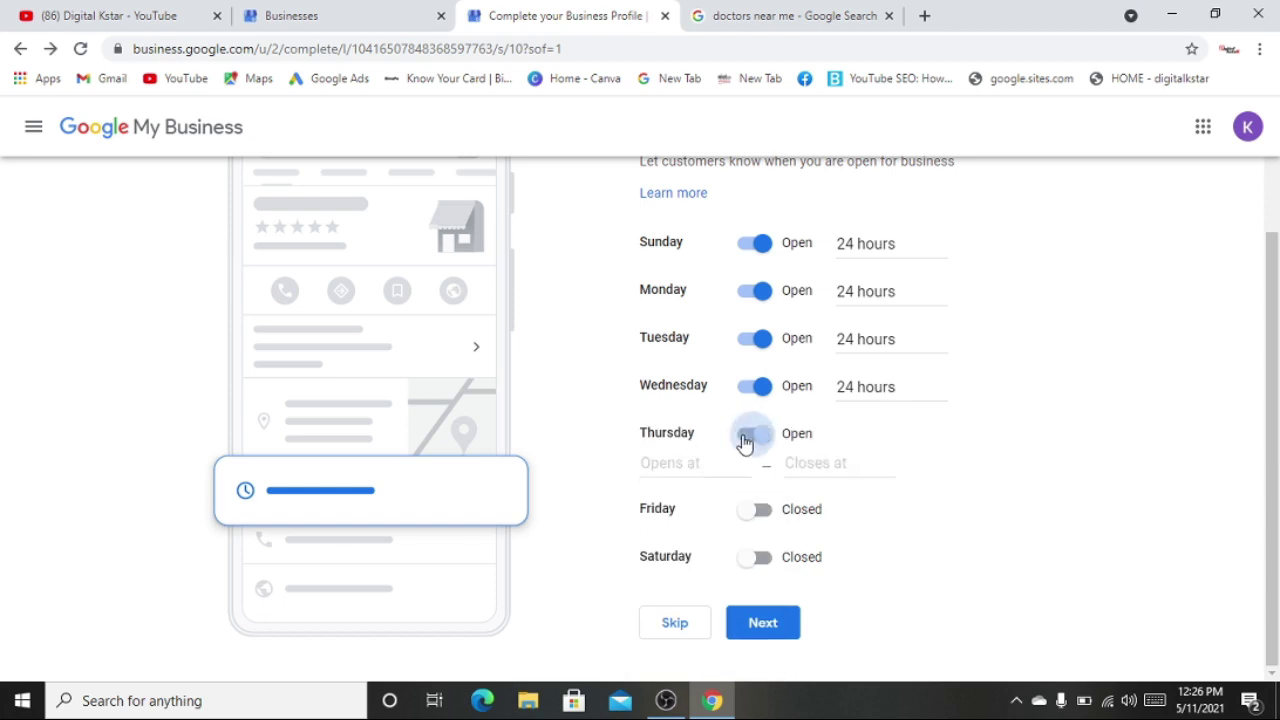
pyautogui.click(680, 464)
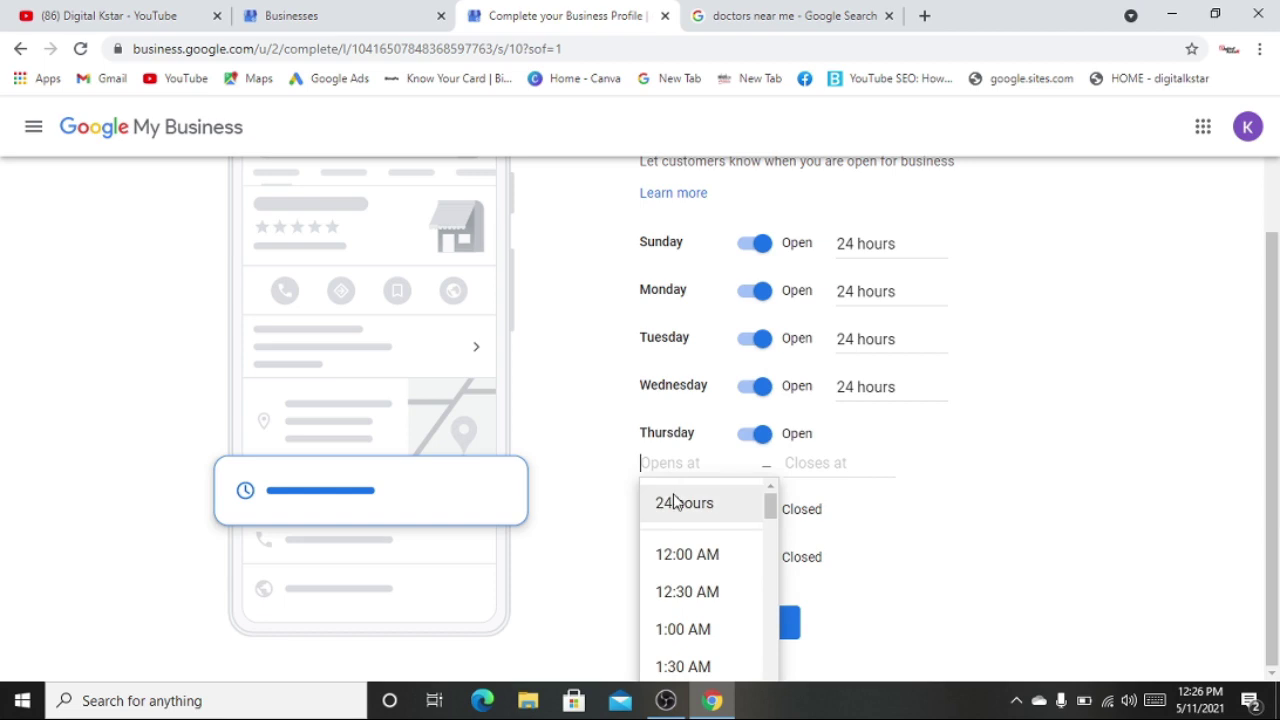
pyautogui.click(674, 502)
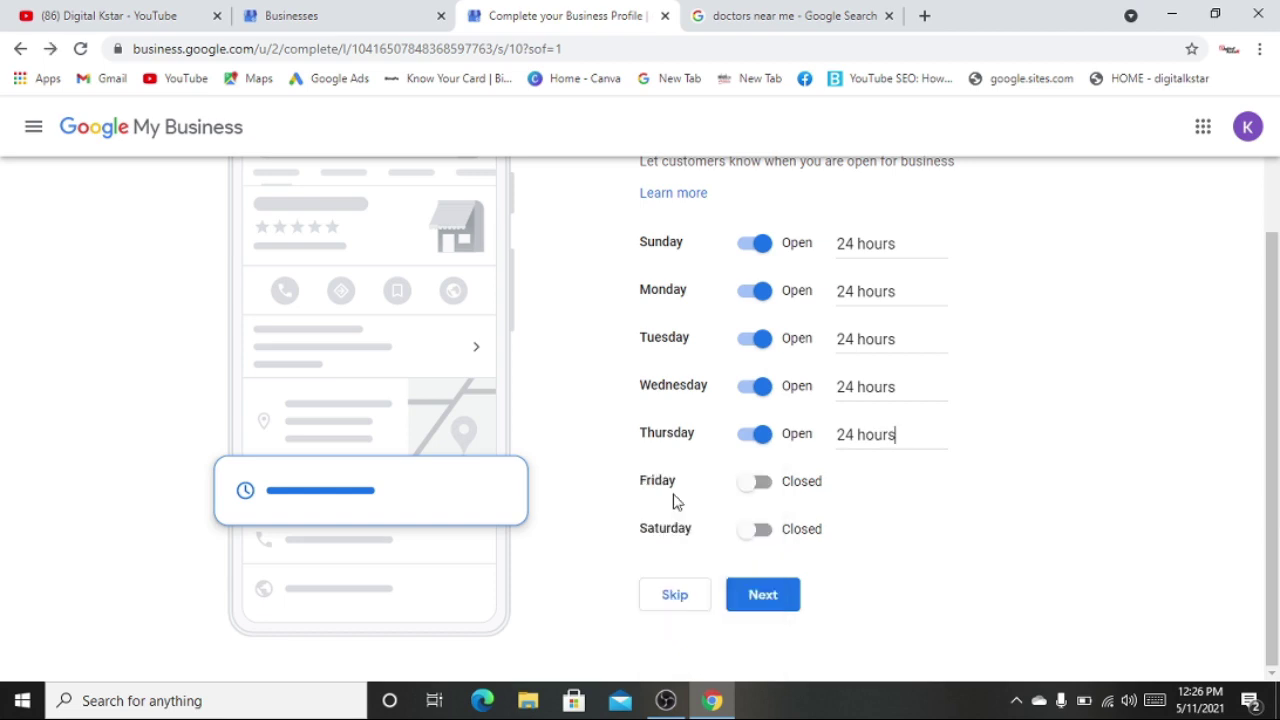
# - Set Friday and Saturday to 24 hours and submit the business hours
pyautogui.click(757, 484)
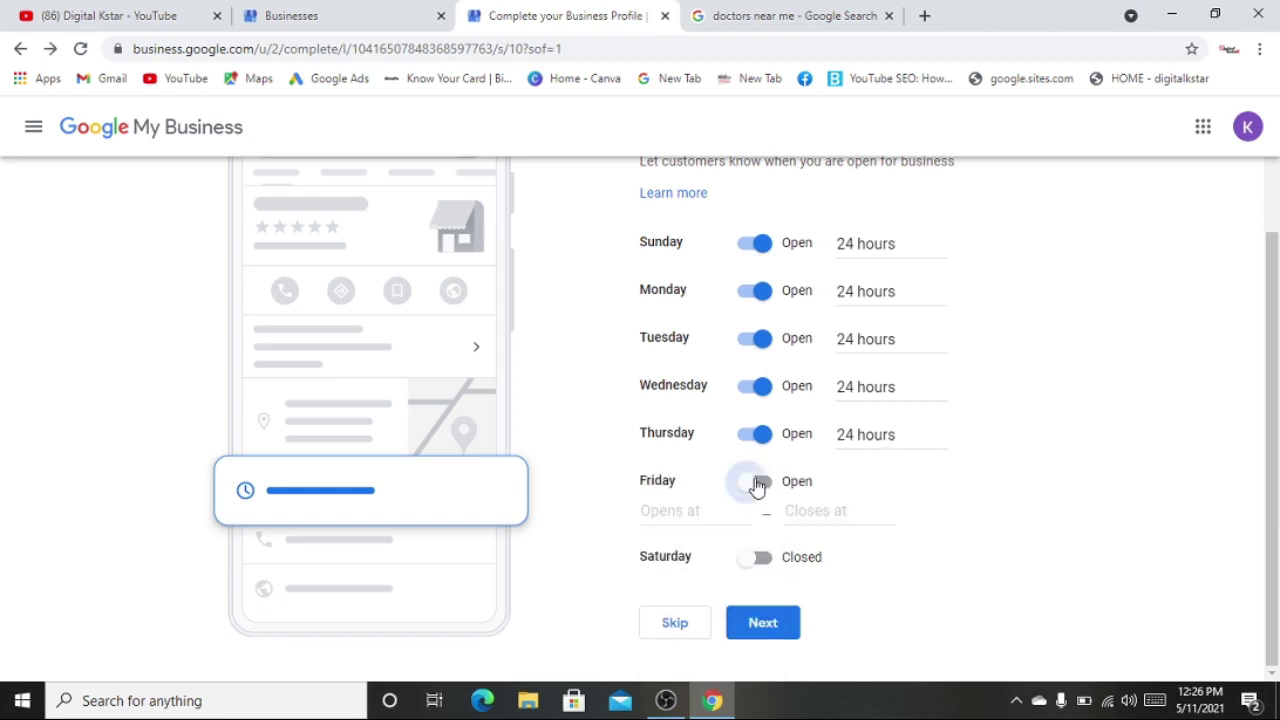
pyautogui.click(690, 510)
pyautogui.click(687, 558)
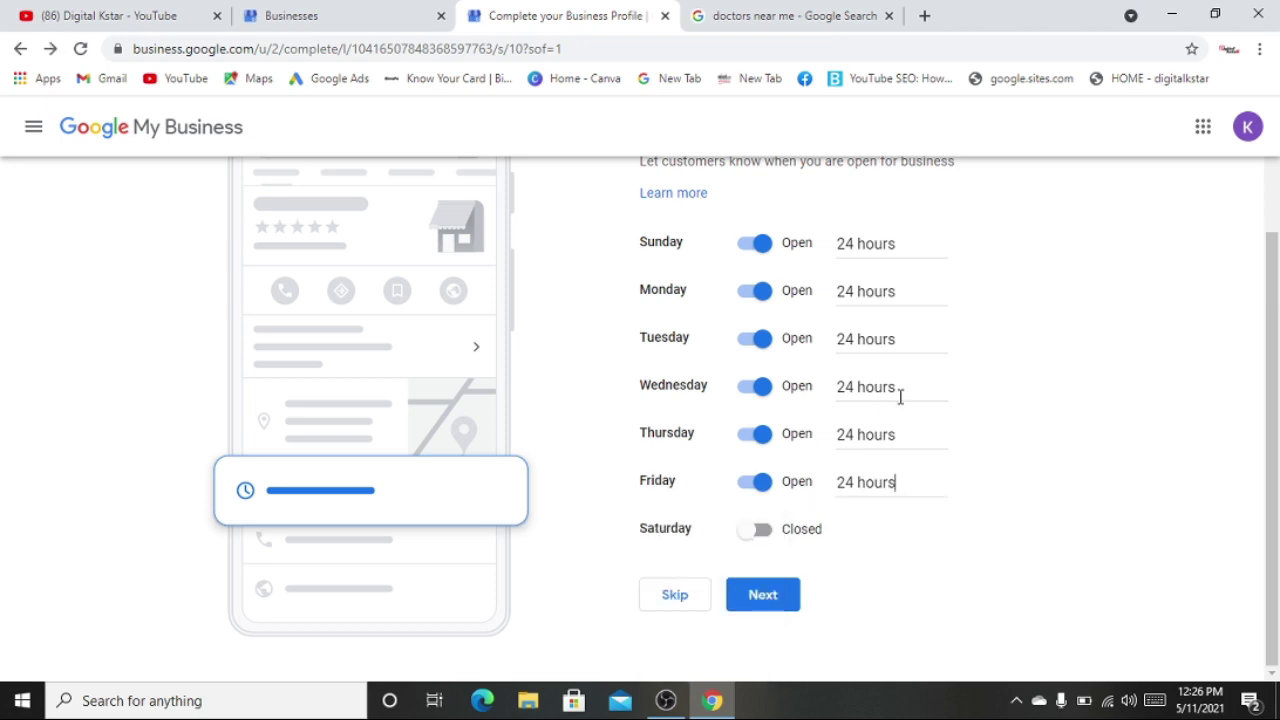
pyautogui.click(752, 530)
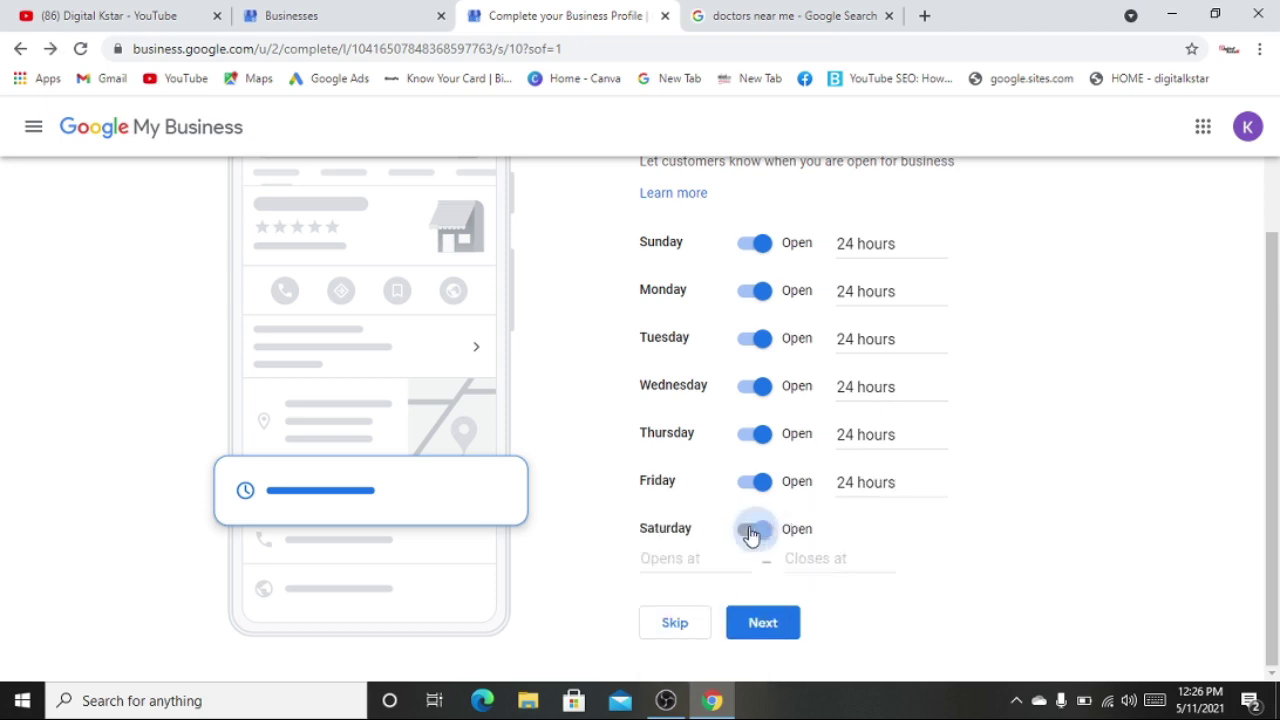
pyautogui.click(689, 556)
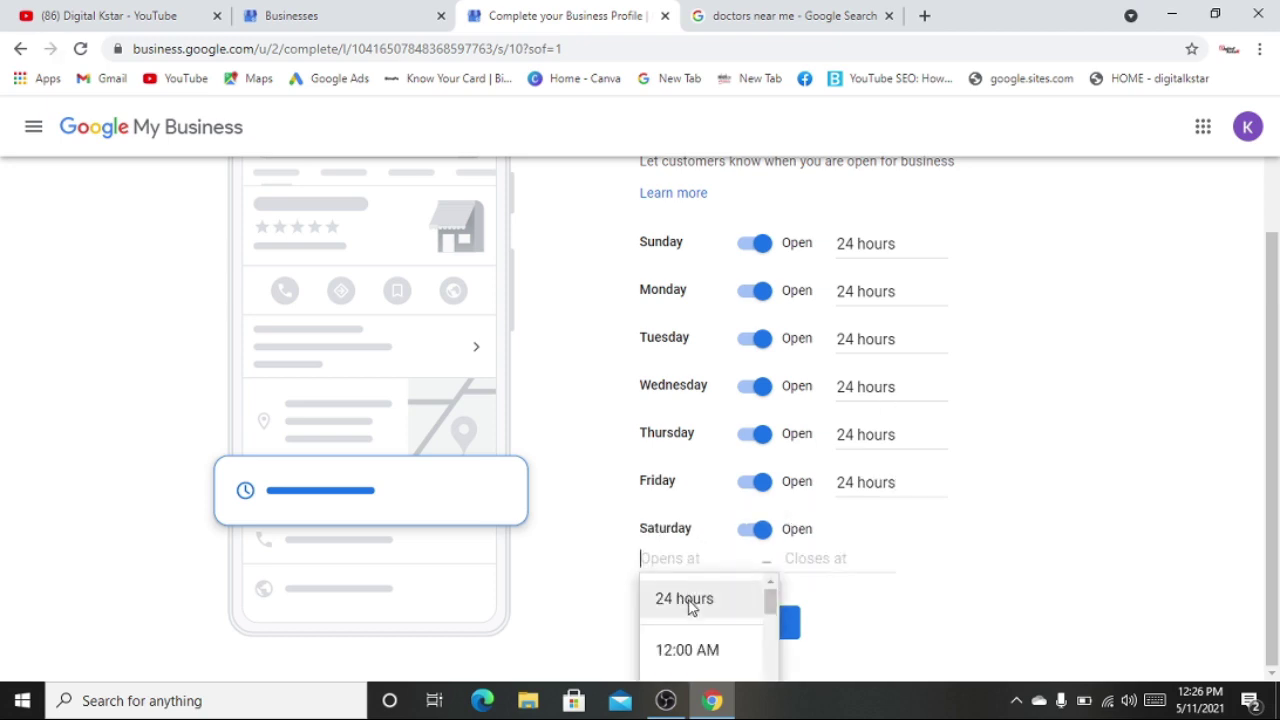
pyautogui.click(689, 600)
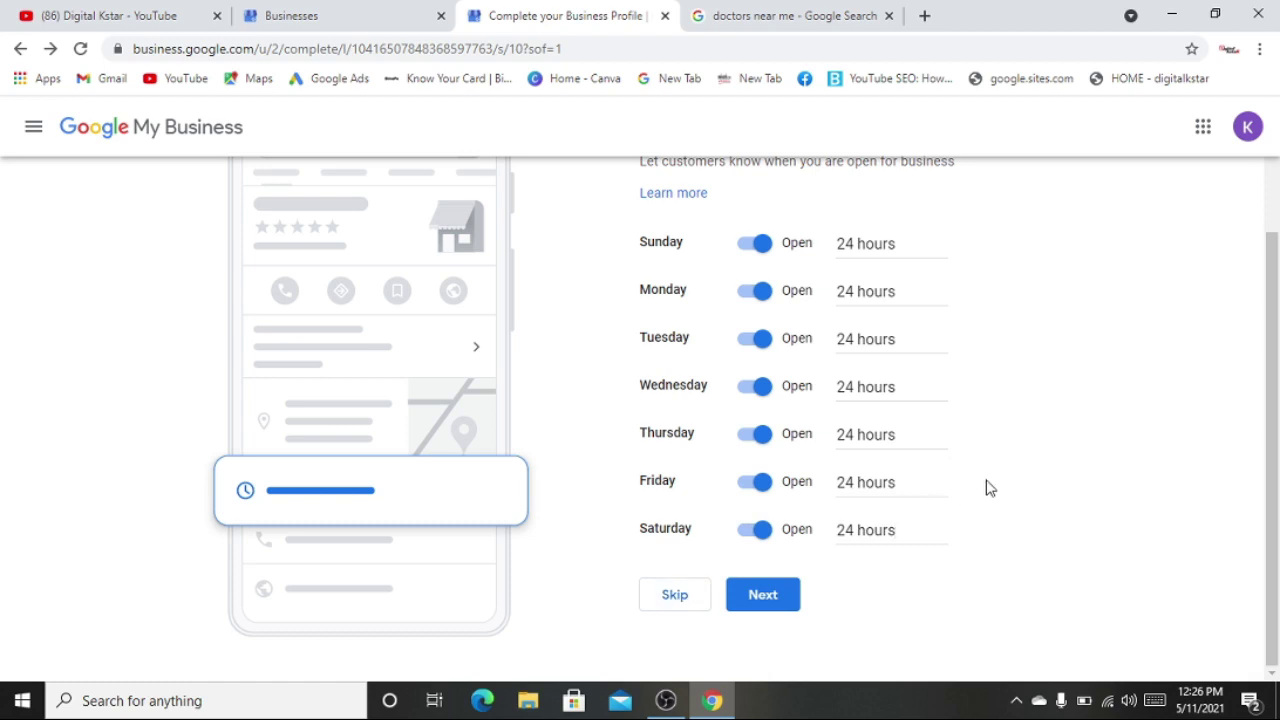
pyautogui.scroll(2, 988, 487)
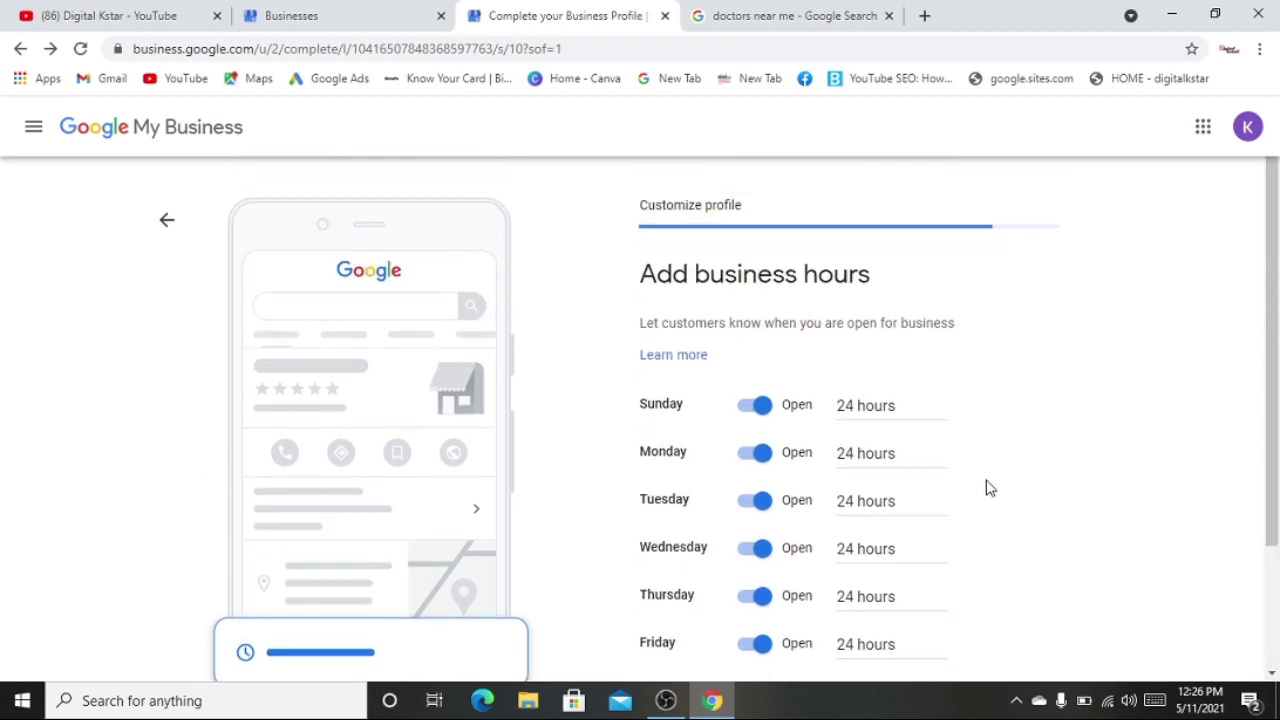
pyautogui.scroll(-2, 988, 487)
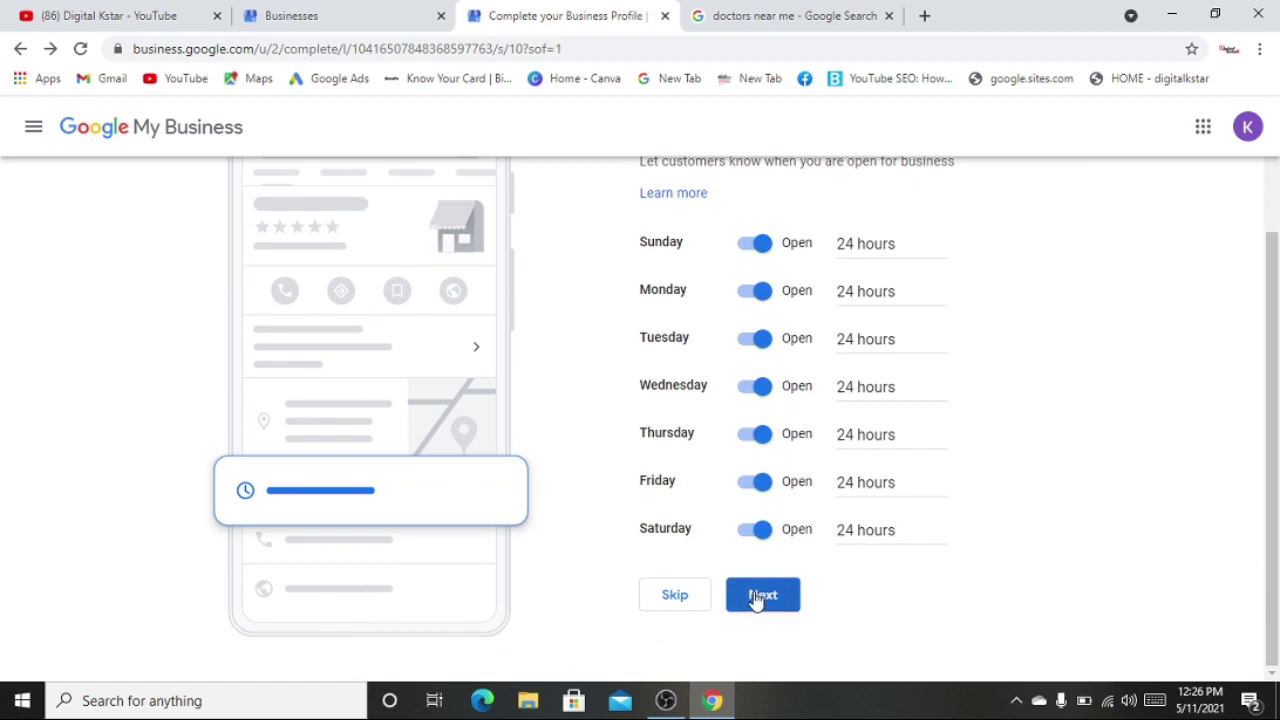
pyautogui.click(757, 596)
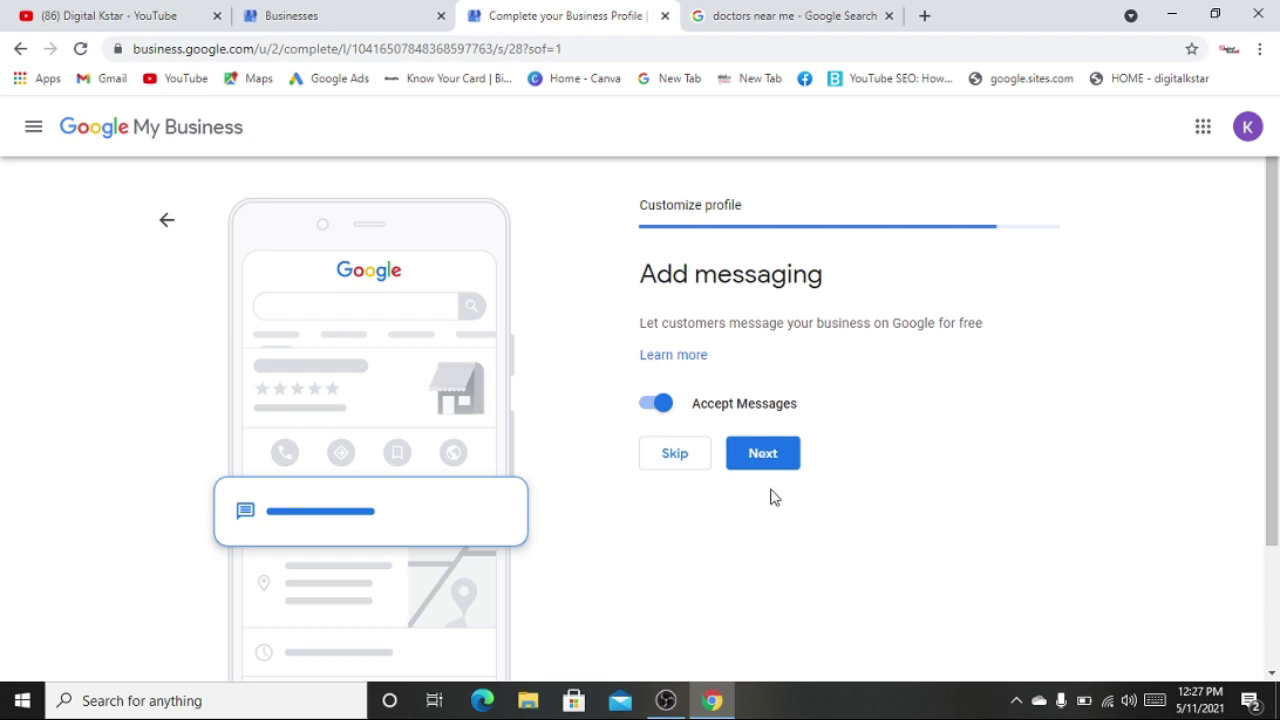
# - Toggle Accept Messages off and back on, leaving messaging enabled, and continue
pyautogui.click(667, 405)
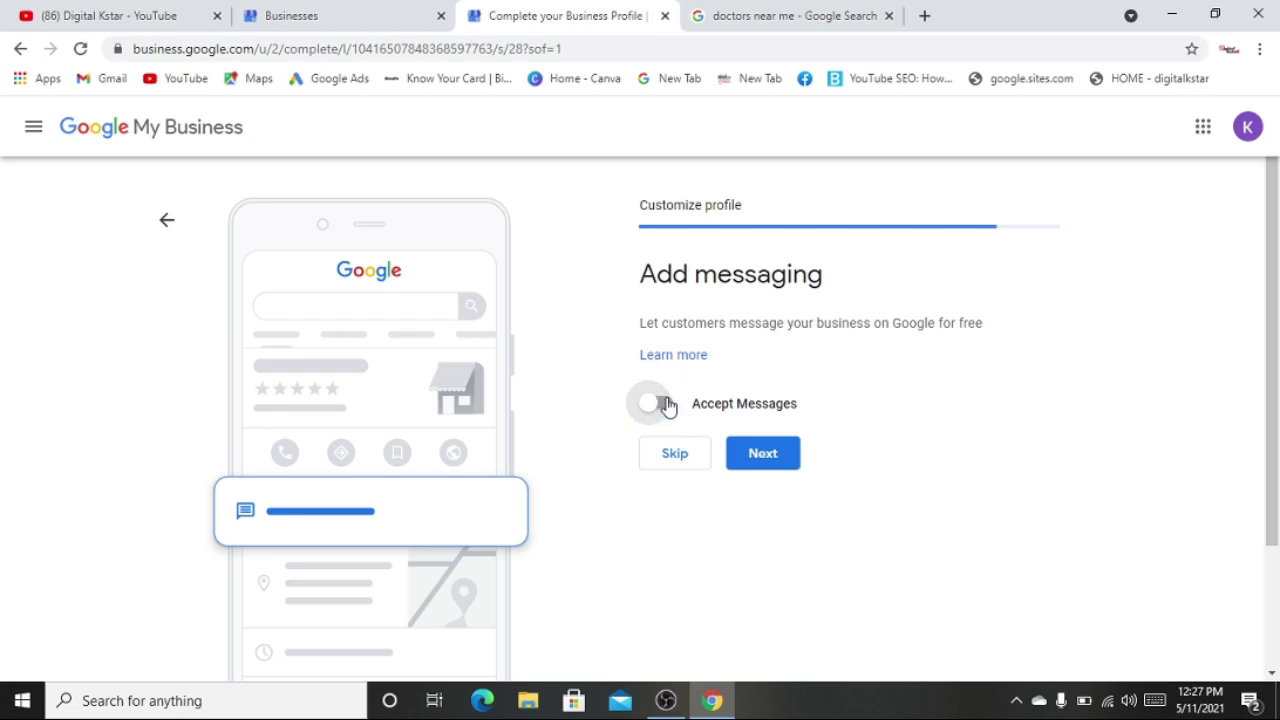
pyautogui.click(652, 404)
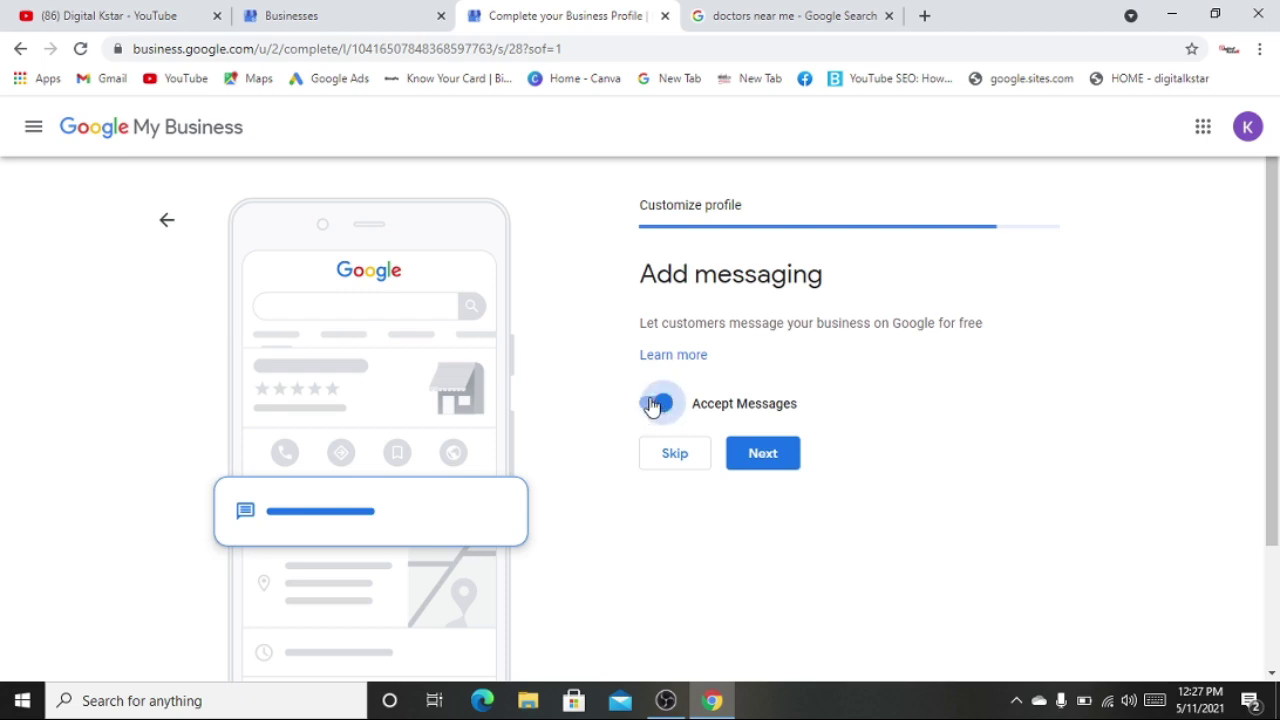
pyautogui.click(777, 456)
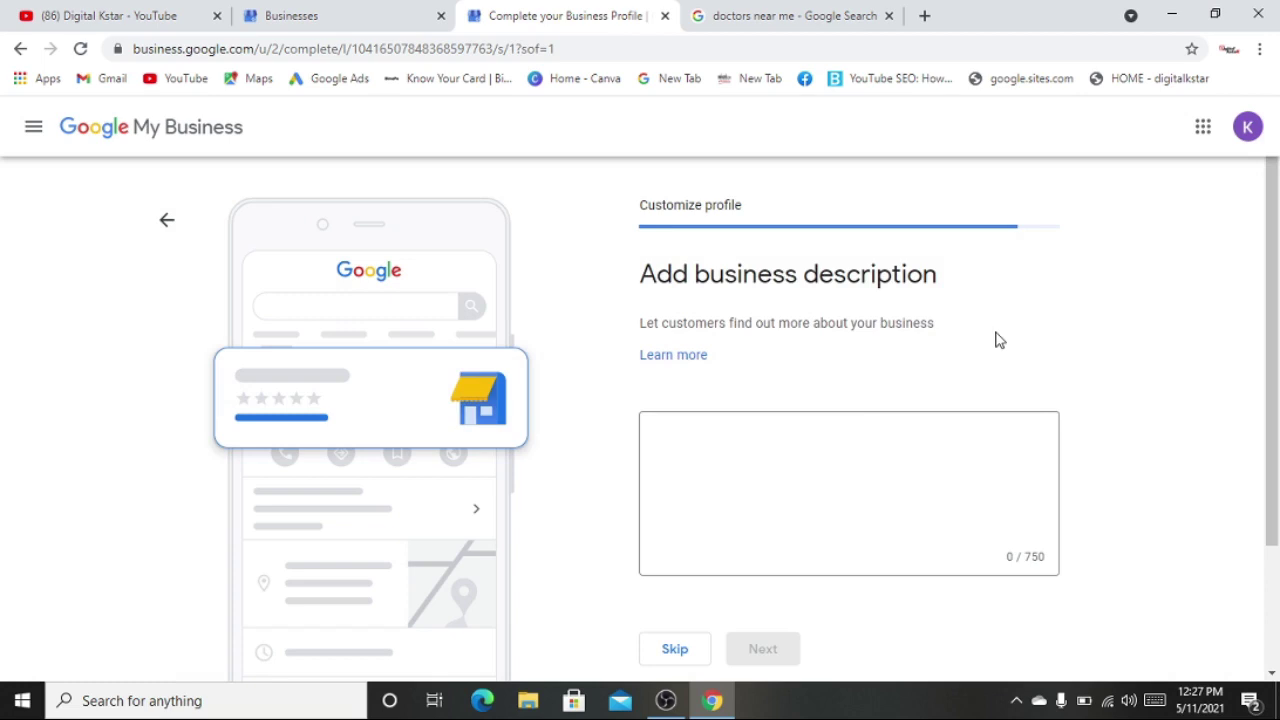
# - Enter the two-line description 'digital marketing agency in india .' / 'we are providing best digital marketing solution all over india' and submit it
pyautogui.click(823, 423)
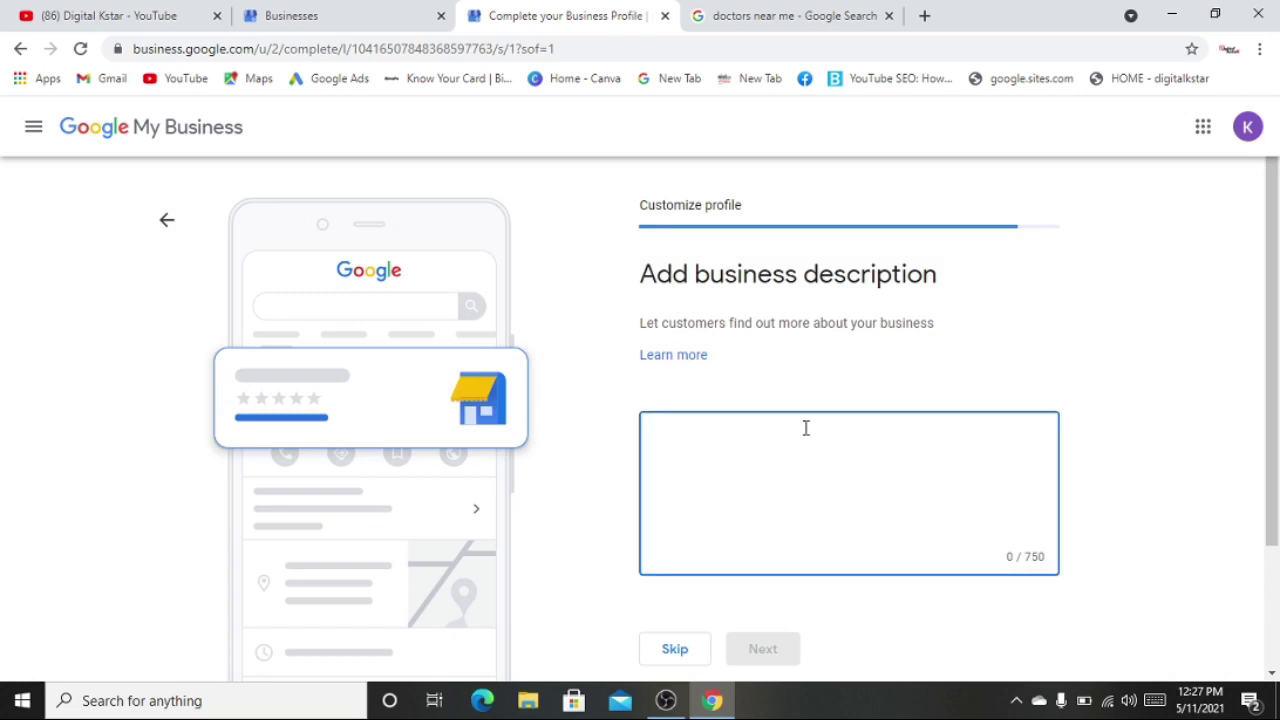
pyautogui.write('digital marketing agency in india .')
pyautogui.press('Return')
pyautogui.write('we are providing best digital marketing solution all over india')
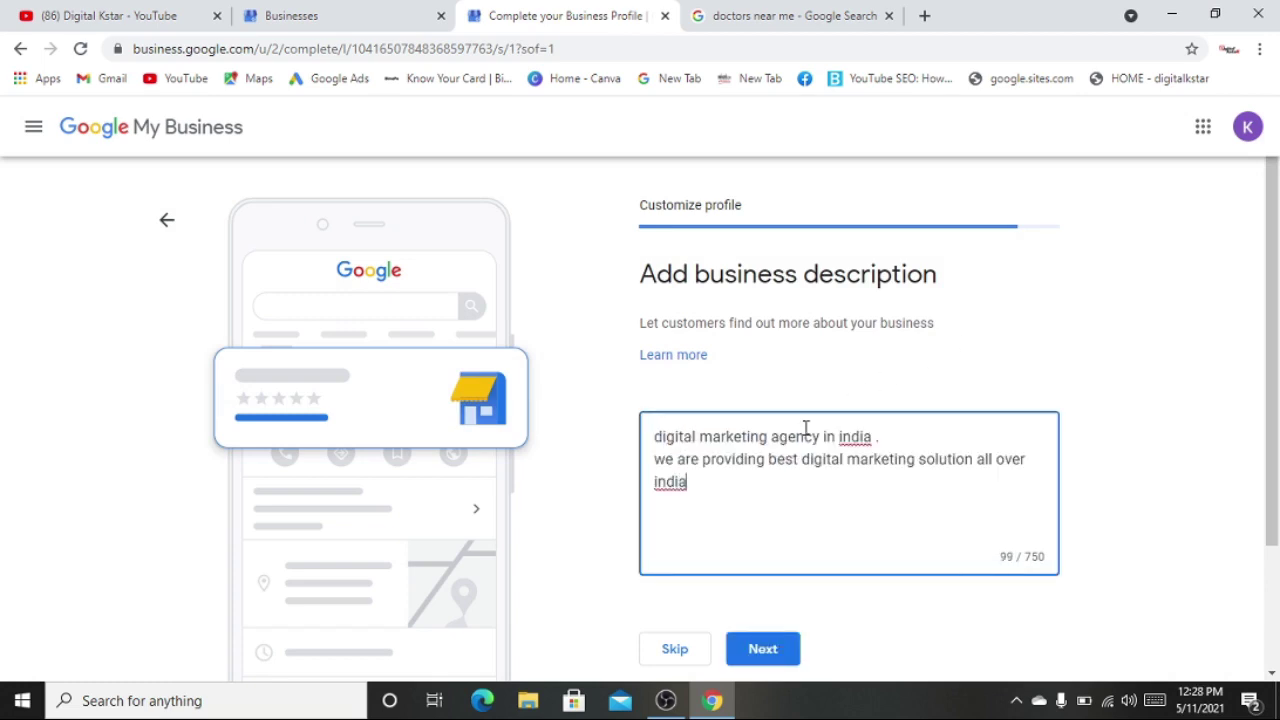
pyautogui.moveTo(1048, 558); pyautogui.dragTo(1071, 531)
pyautogui.click(1097, 517)
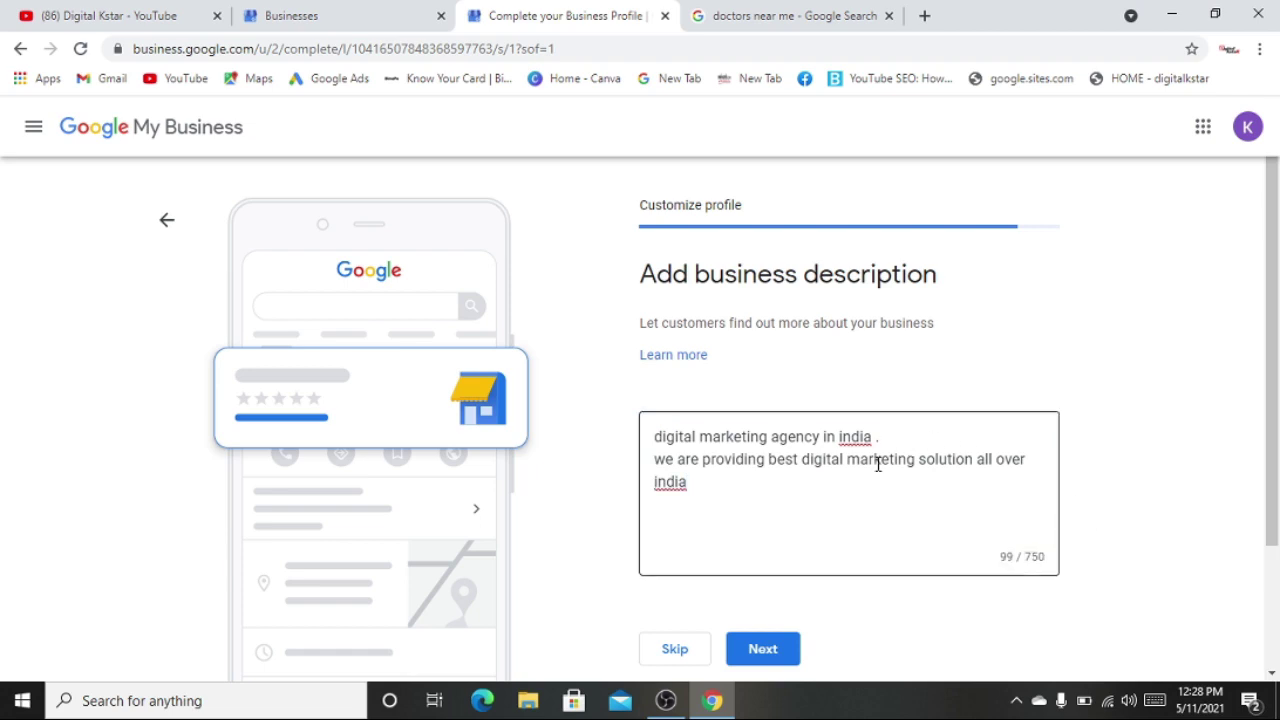
pyautogui.scroll(-2, 878, 465)
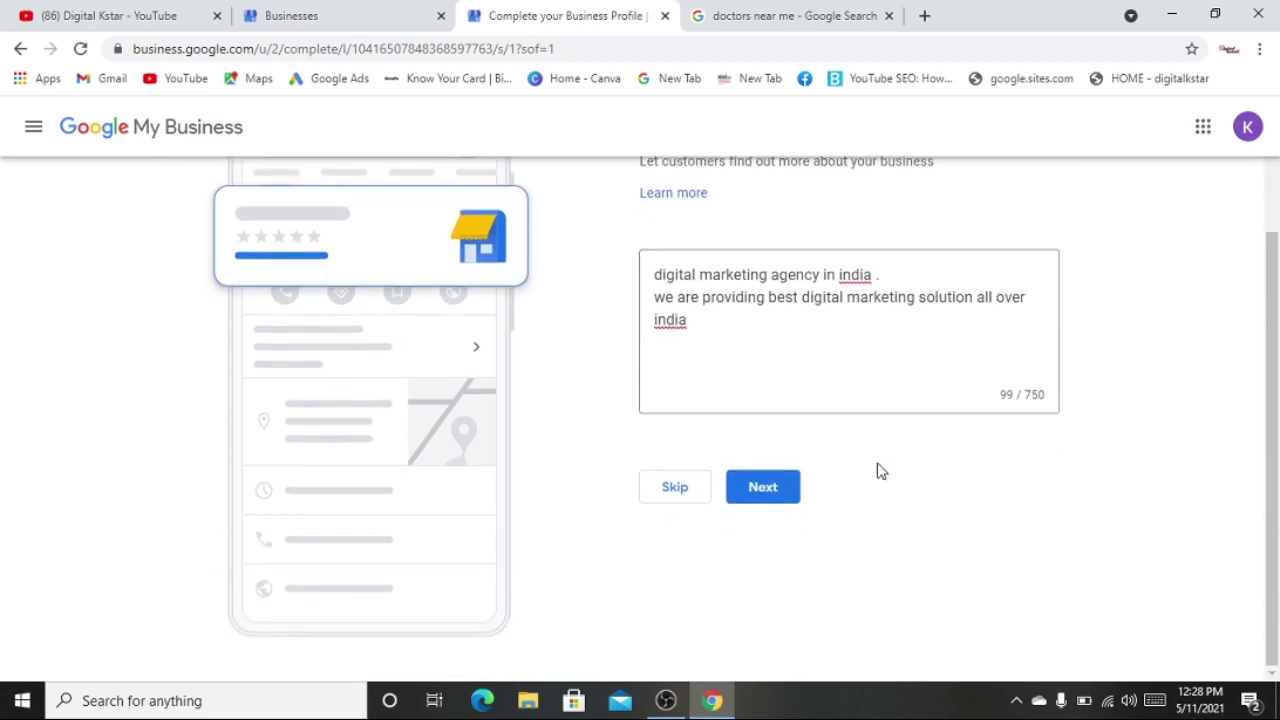
pyautogui.scroll(2, 878, 465)
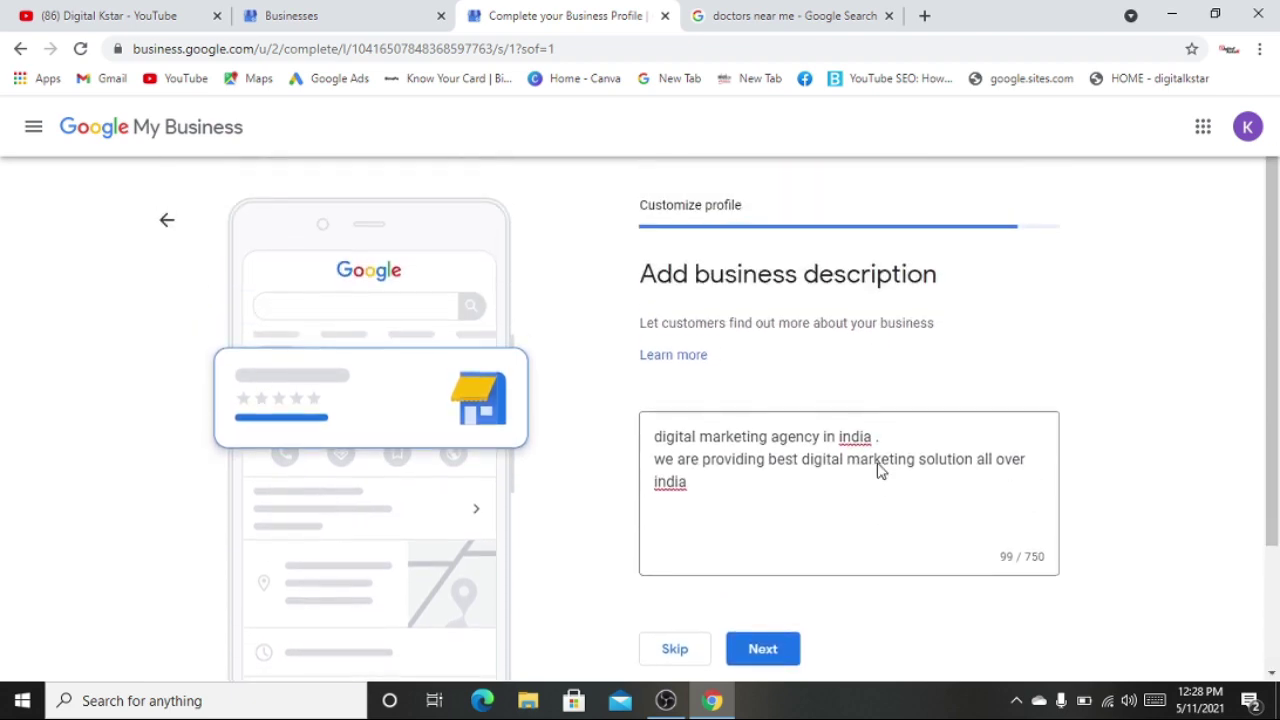
pyautogui.click(760, 652)
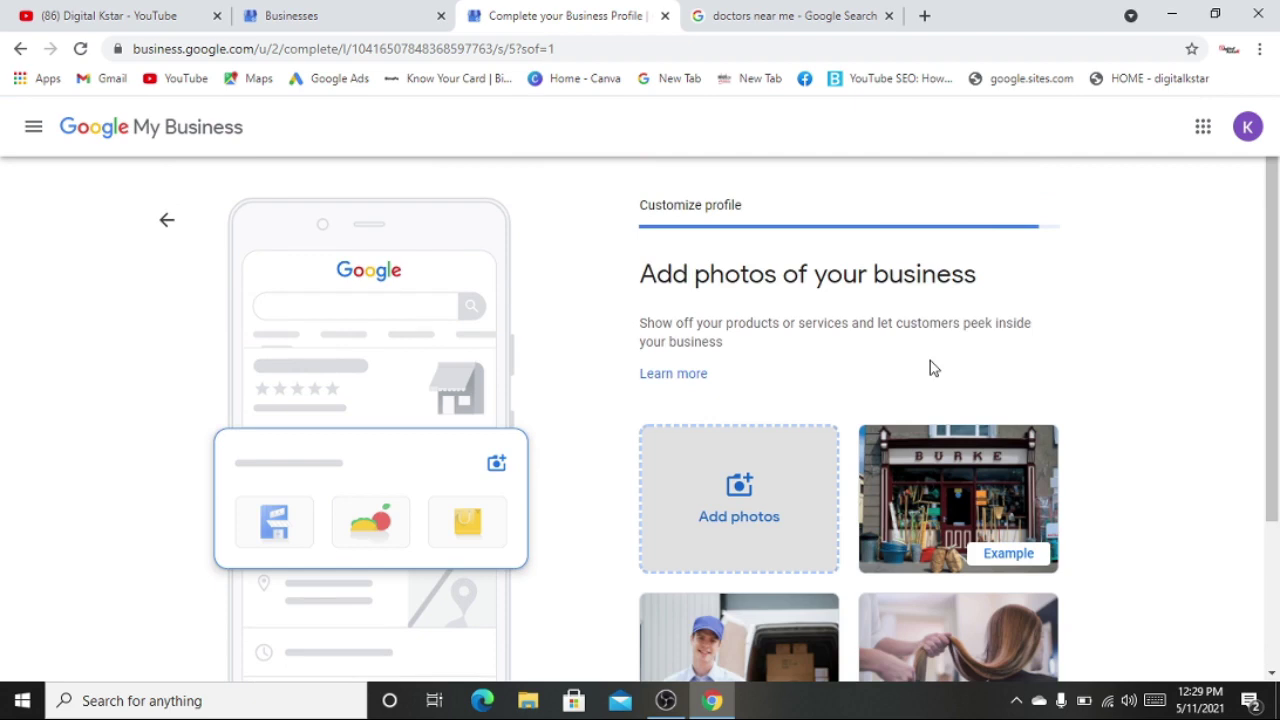
# - Highlight the Add photos heading, then switch to the Digital Kstar YouTube videos tab
pyautogui.moveTo(655, 275); pyautogui.dragTo(872, 275)
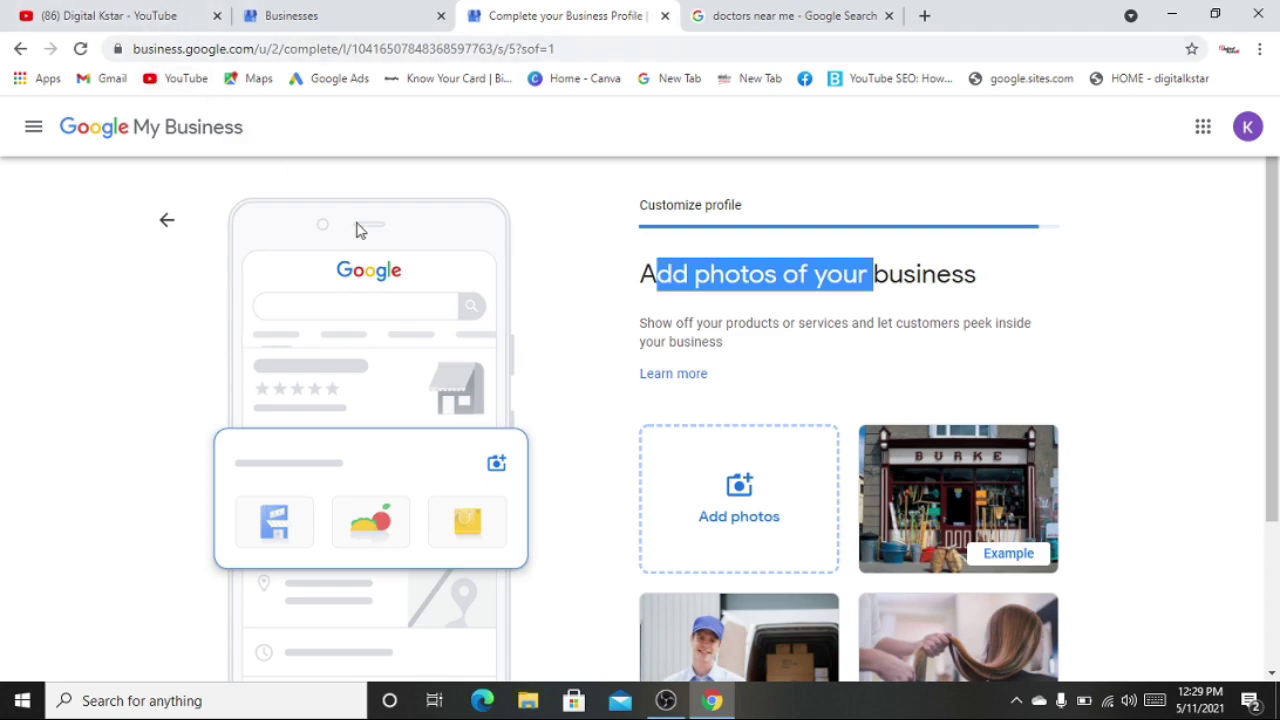
pyautogui.click(155, 15)
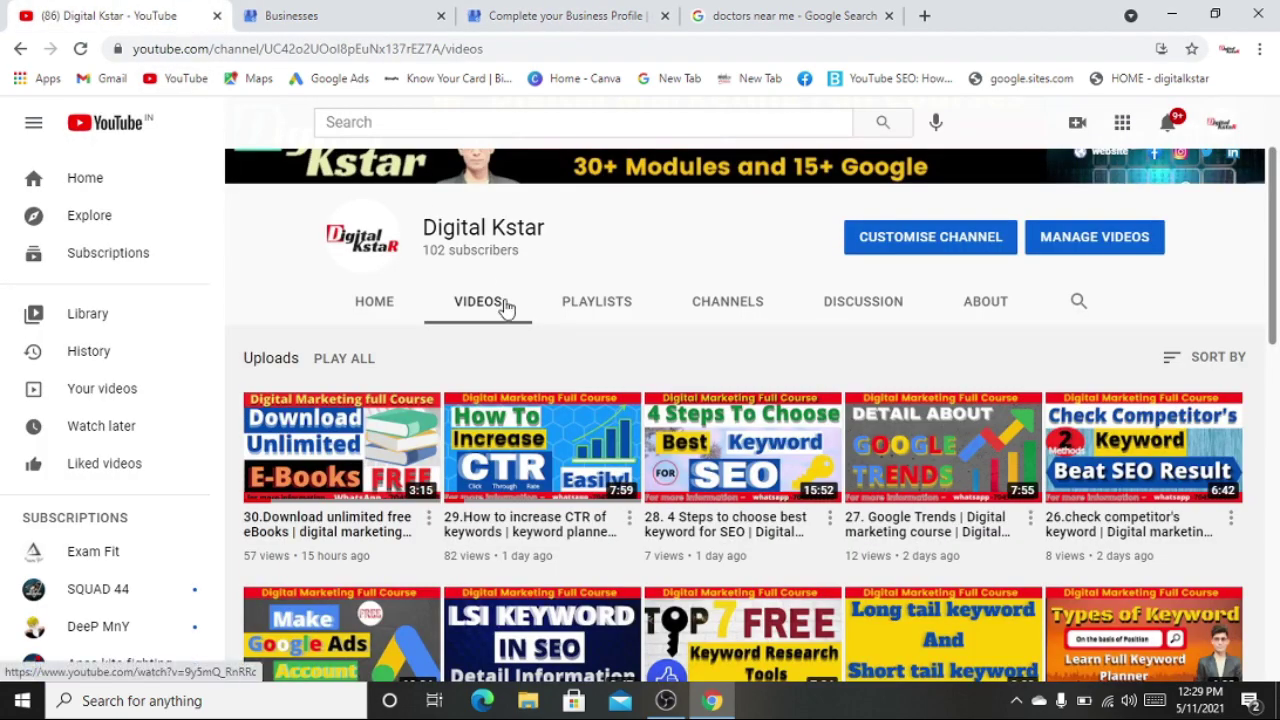
# - Scroll the Digital Kstar Videos grid, then go back to the Complete your Business Profile tab
pyautogui.scroll(-5, 543, 363)
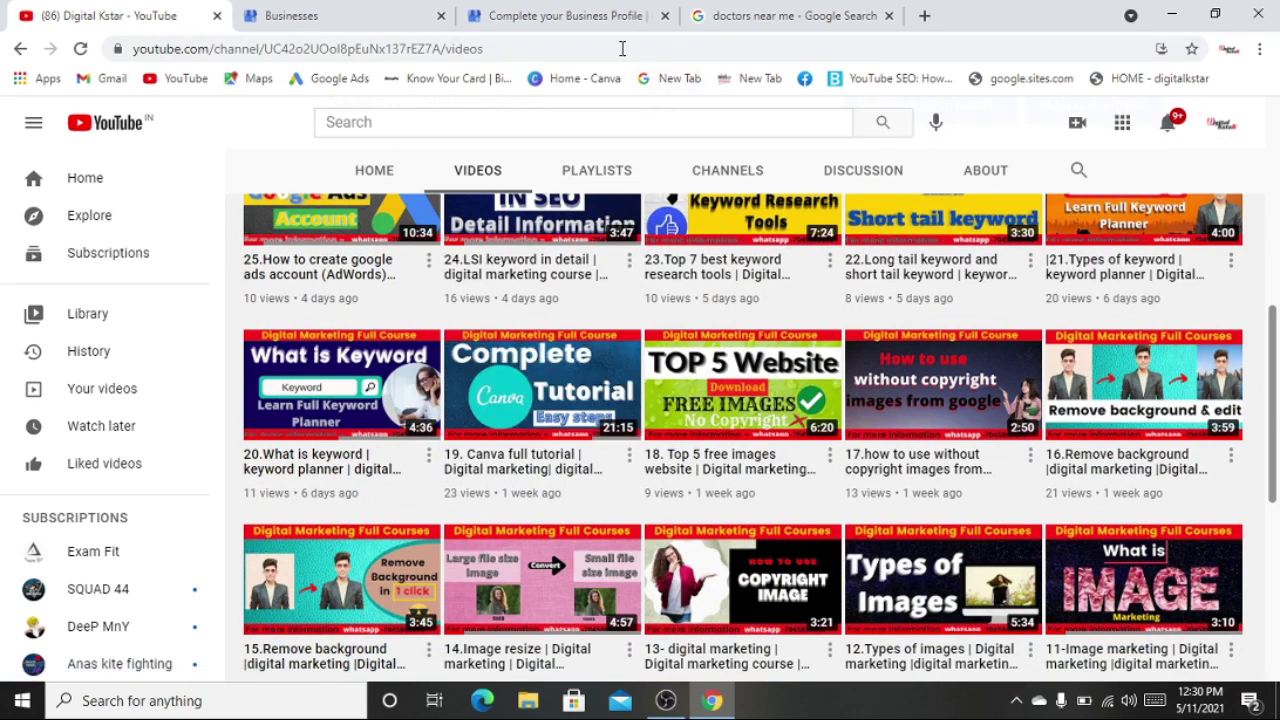
pyautogui.click(575, 12)
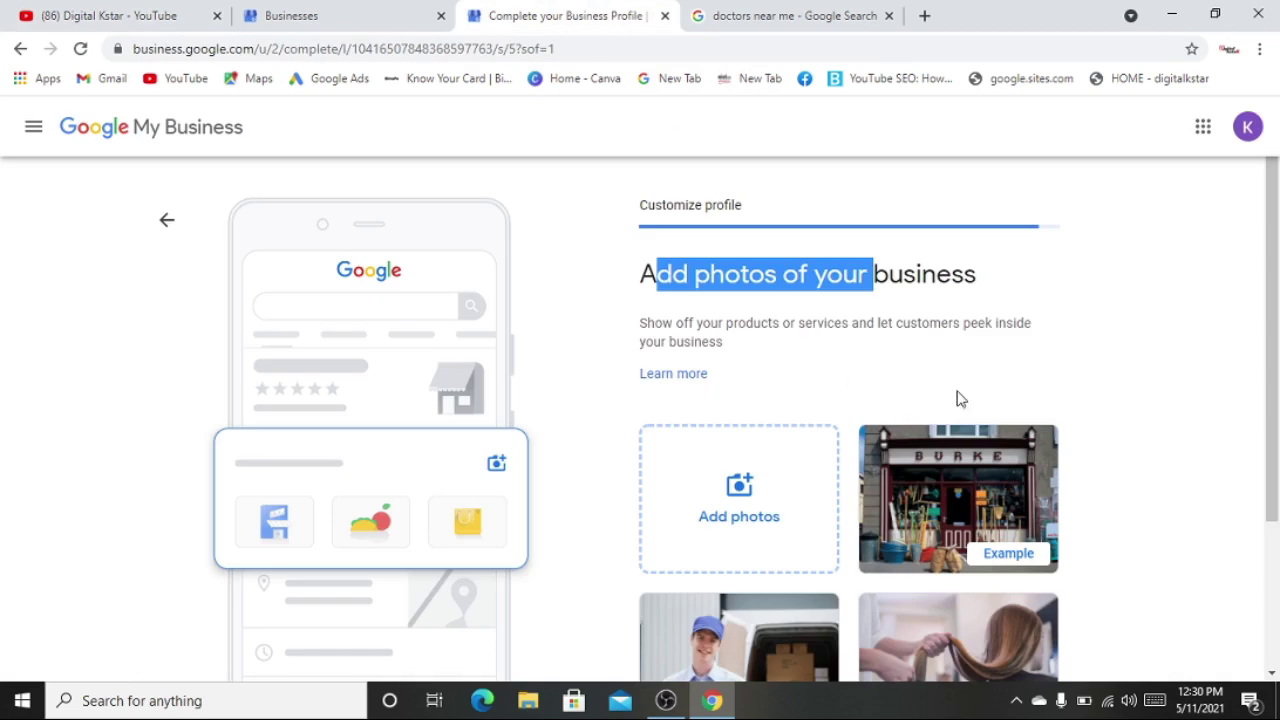
# - Skip adding business photos to reach the 'Your Business Profile is almost ready' screen
pyautogui.click(1003, 375)
pyautogui.scroll(-3, 866, 455)
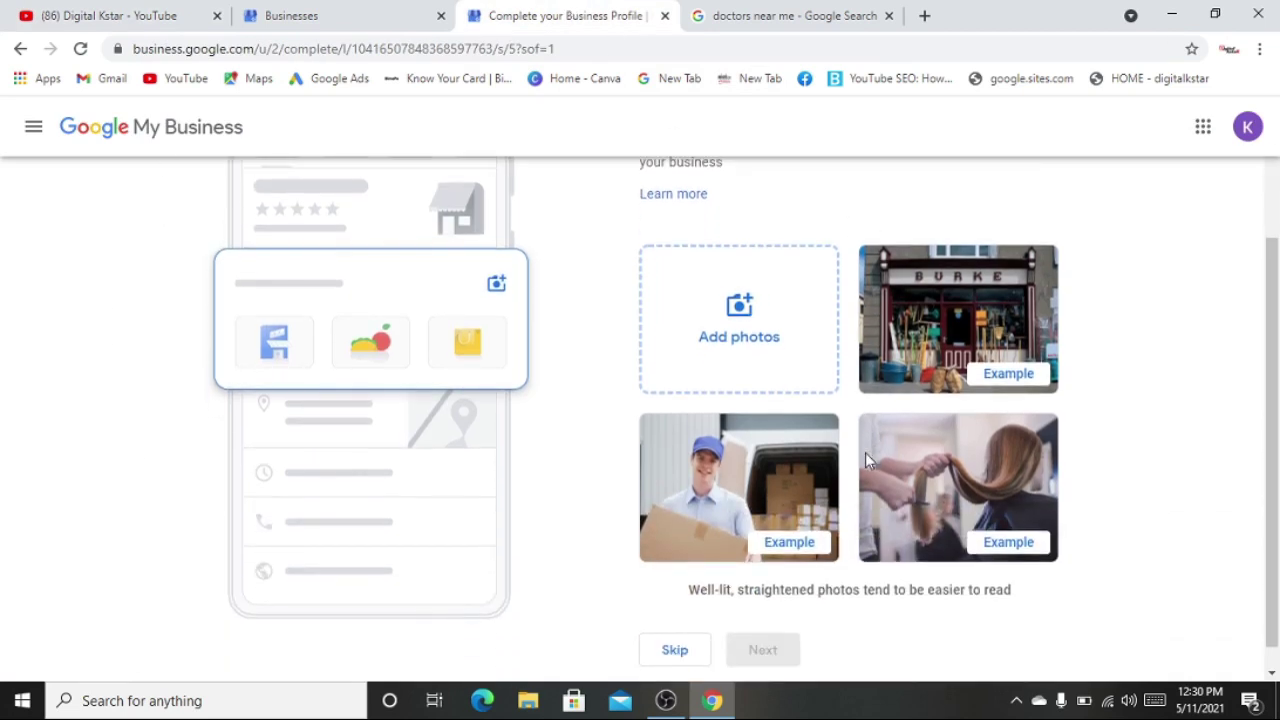
pyautogui.scroll(-1, 866, 458)
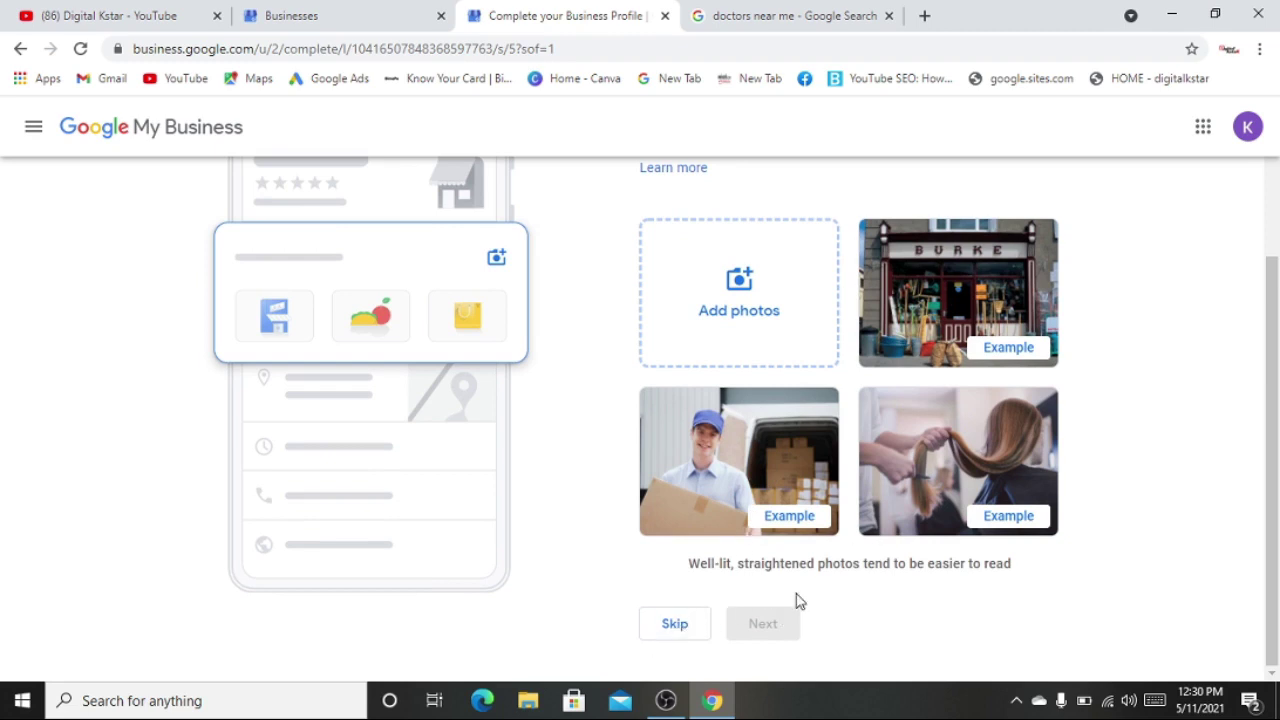
pyautogui.click(675, 623)
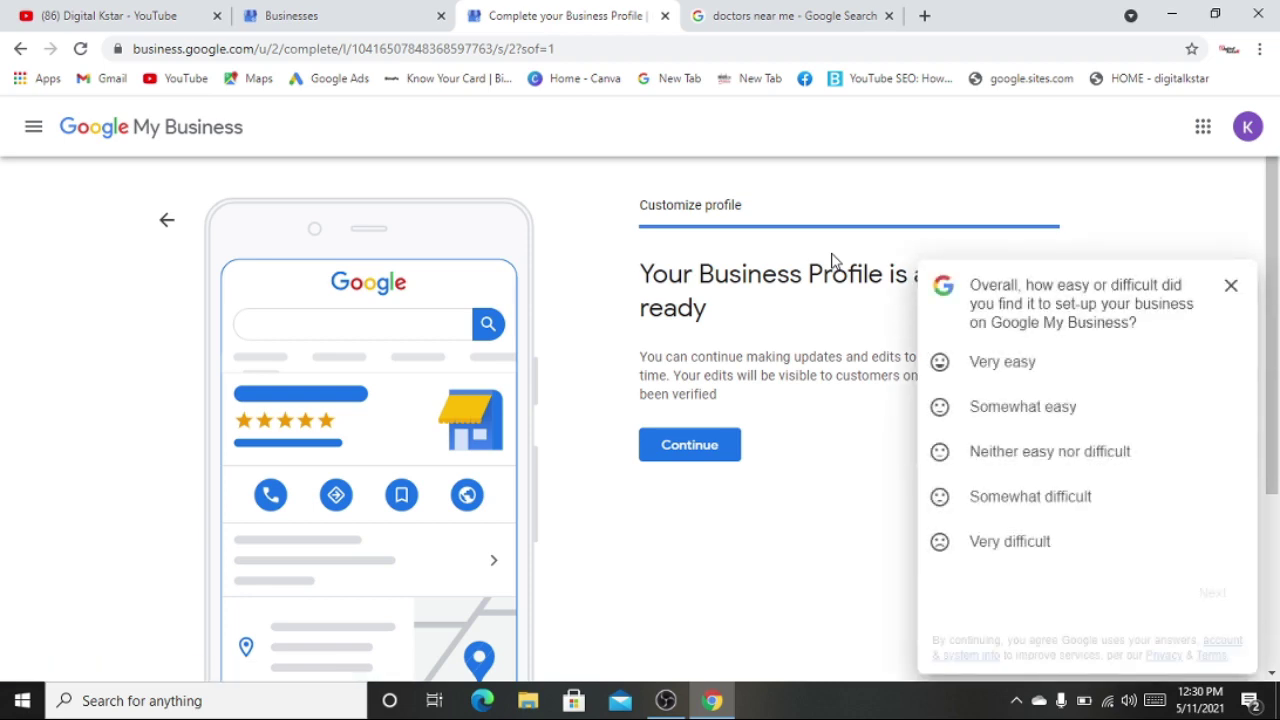
# - Close the feedback survey and dismiss the welcome message to reach the dashboard Home page
pyautogui.click(1231, 286)
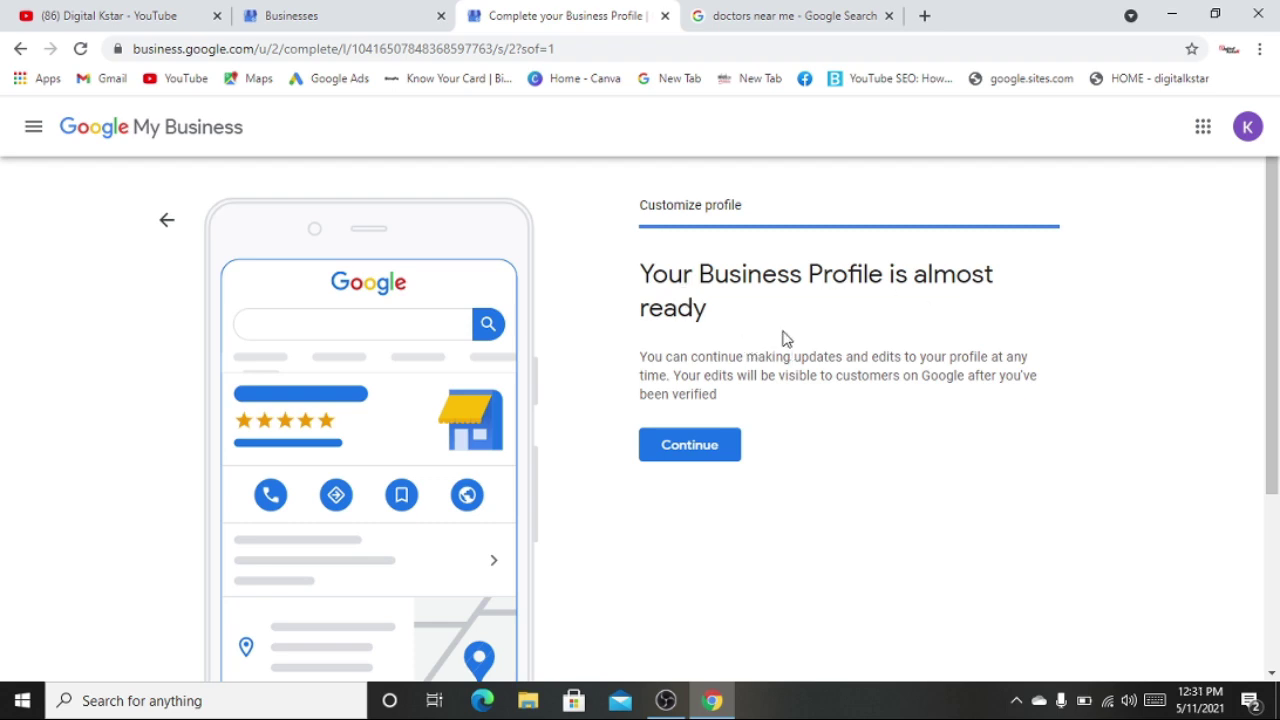
pyautogui.click(675, 459)
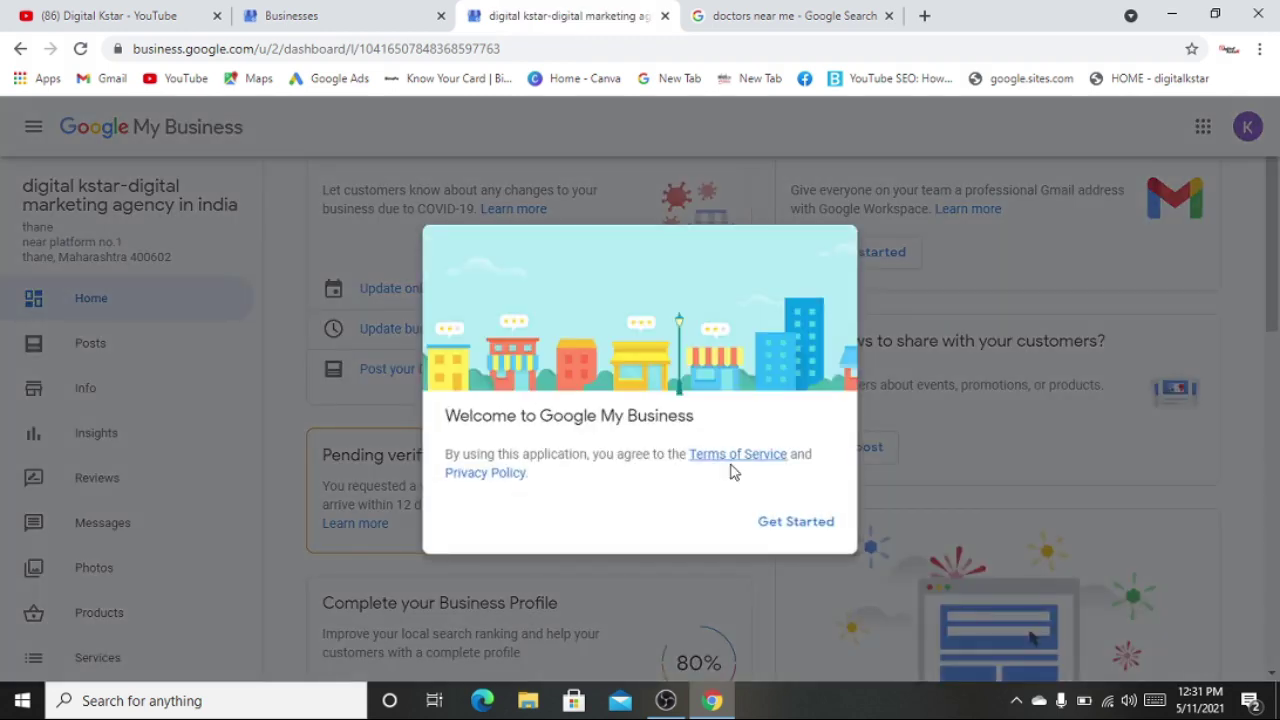
pyautogui.click(798, 527)
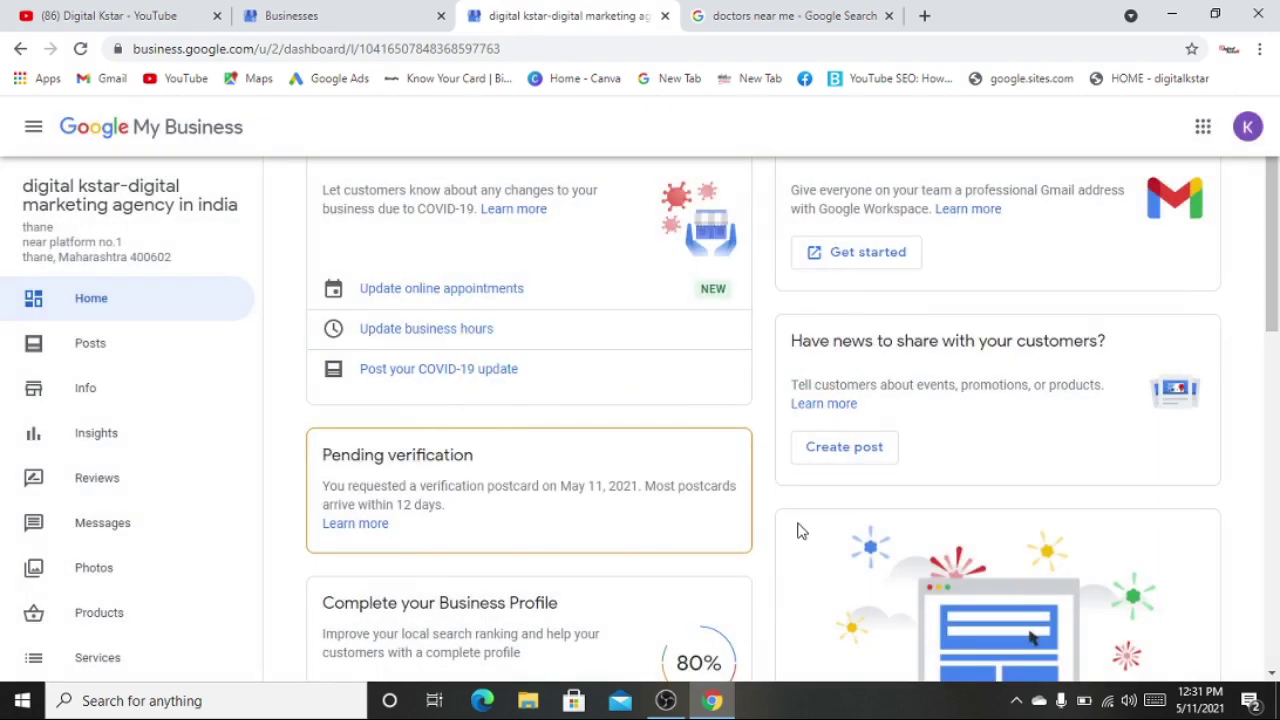